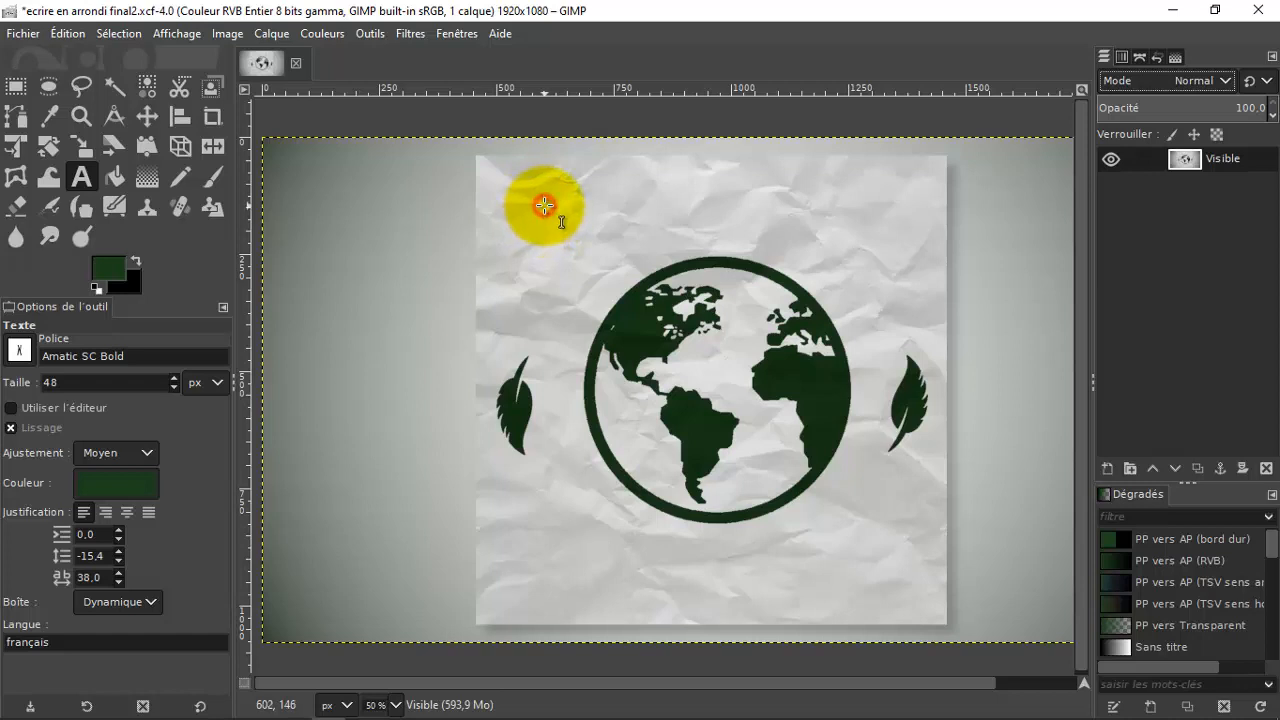
Step: Add the text "ECRIRE AUTOUR" in Amatic SC Bold at 150 px across the upper part of the globe
{"action": "left_click", "coordinate": [544, 205]}
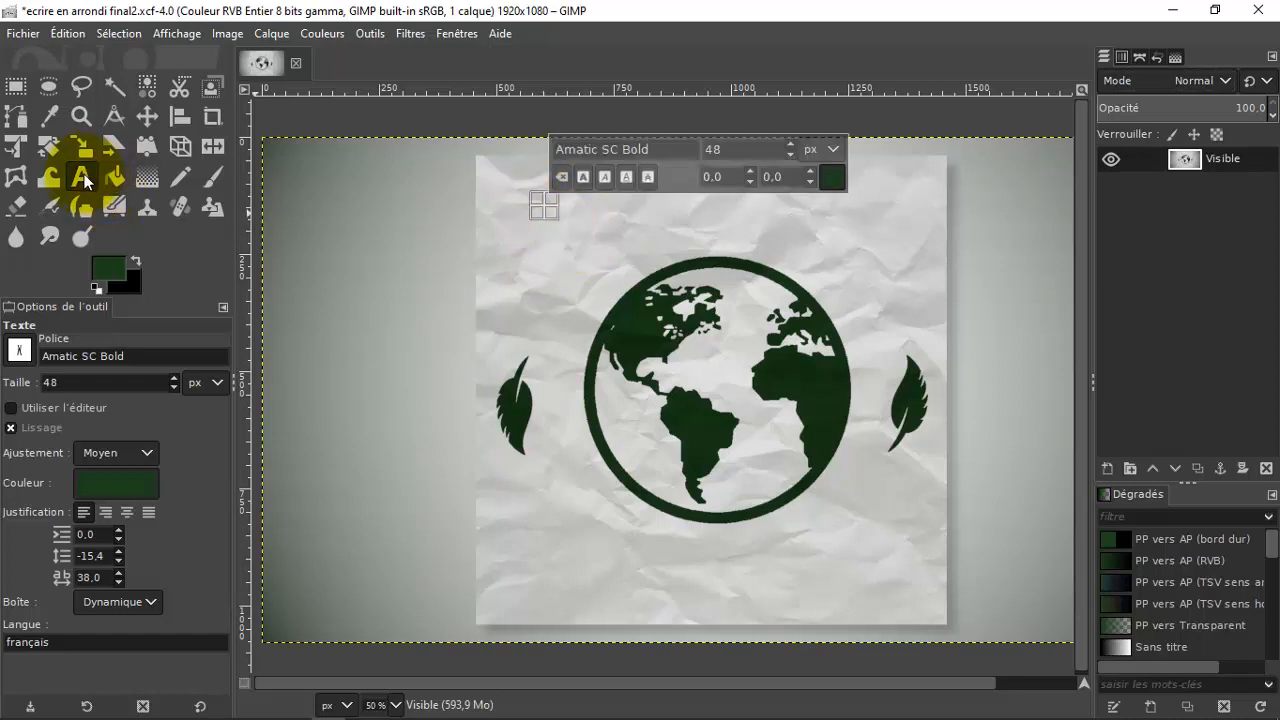
{"action": "left_click", "coordinate": [523, 223]}
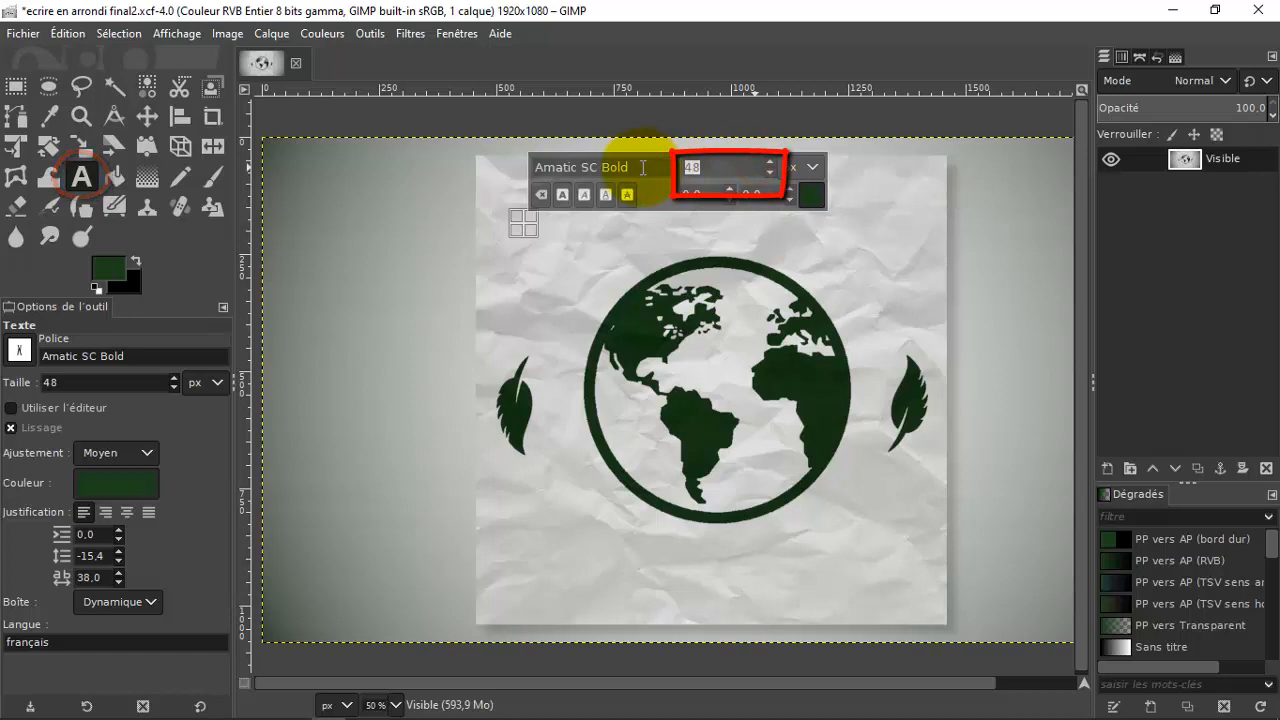
{"action": "type", "text": "150"}
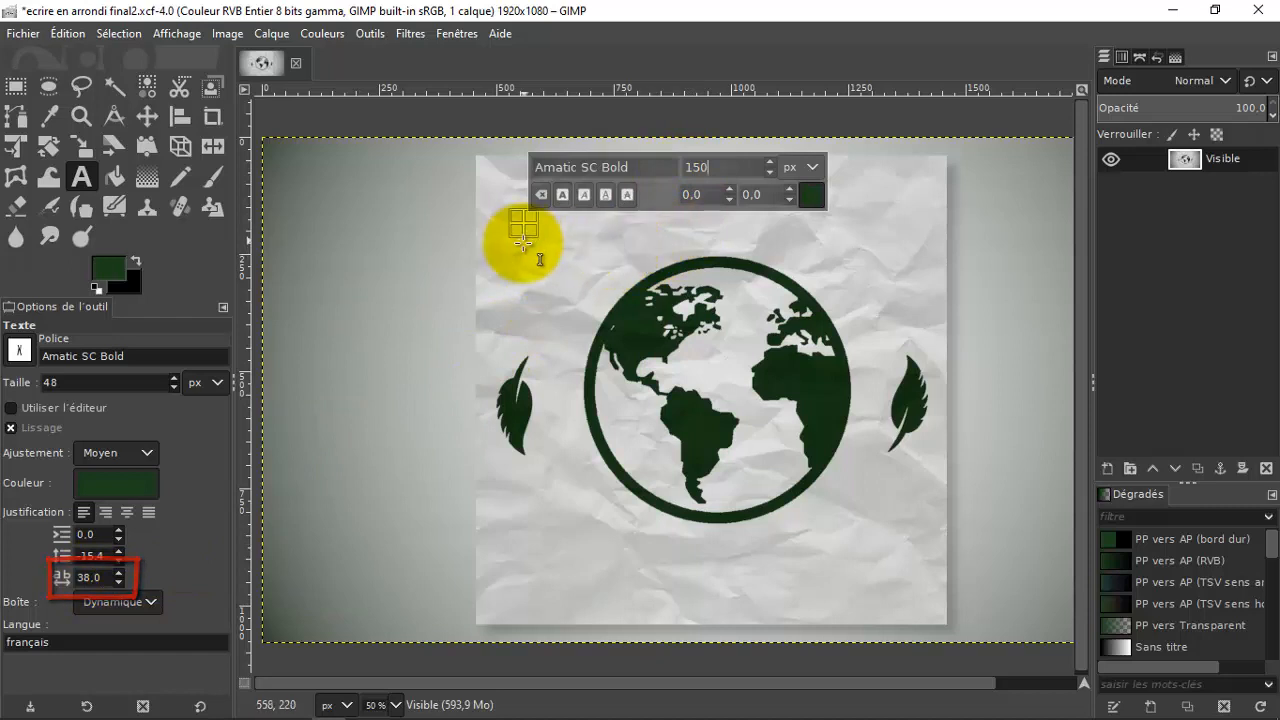
{"action": "left_click", "coordinate": [523, 240]}
{"action": "type", "text": "ECRIRE"}
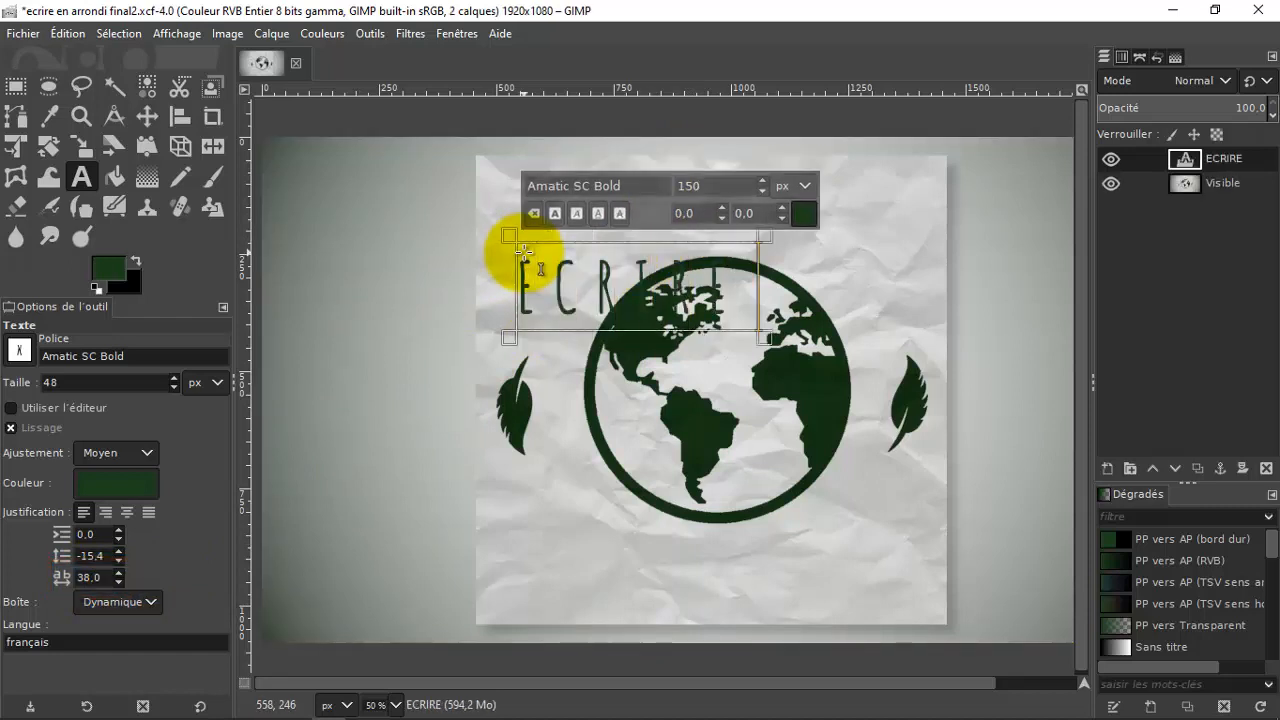
{"action": "type", "text": " AUTOUR"}
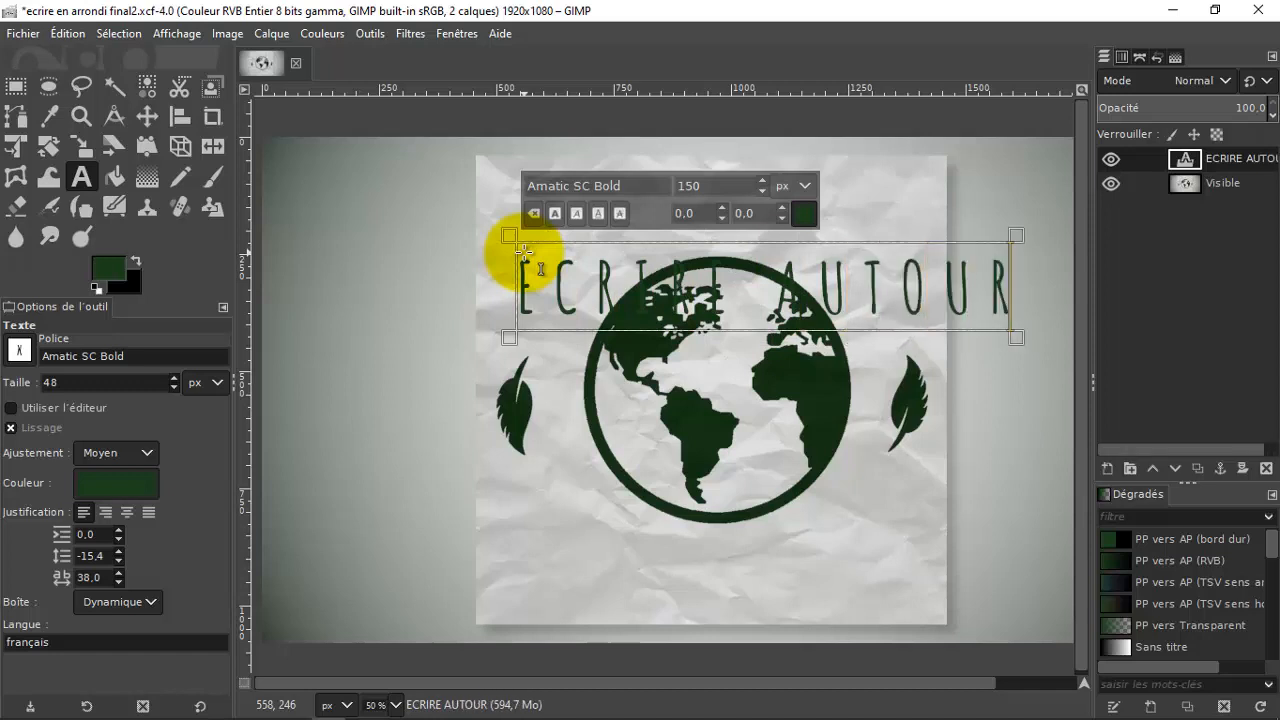
Step: Add a separate text layer reading "DU MONDE" at 150 px below the globe
{"action": "left_click", "coordinate": [517, 456]}
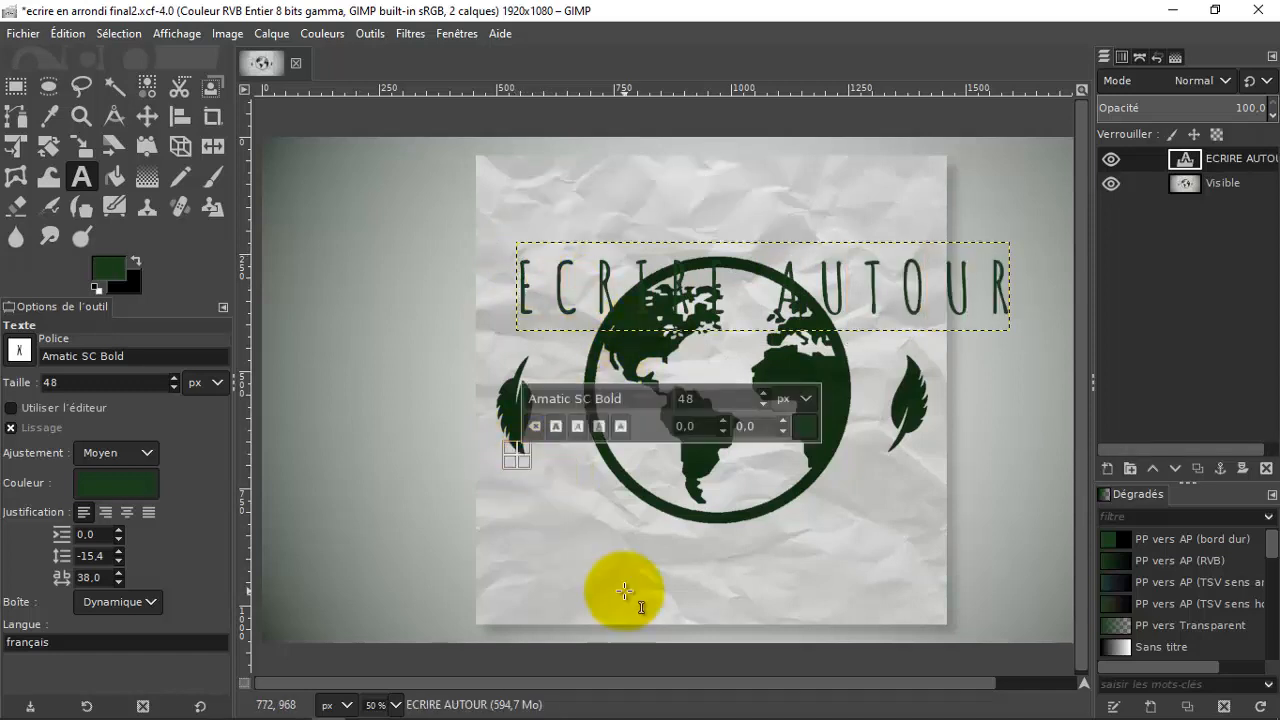
{"action": "type", "text": "D"}
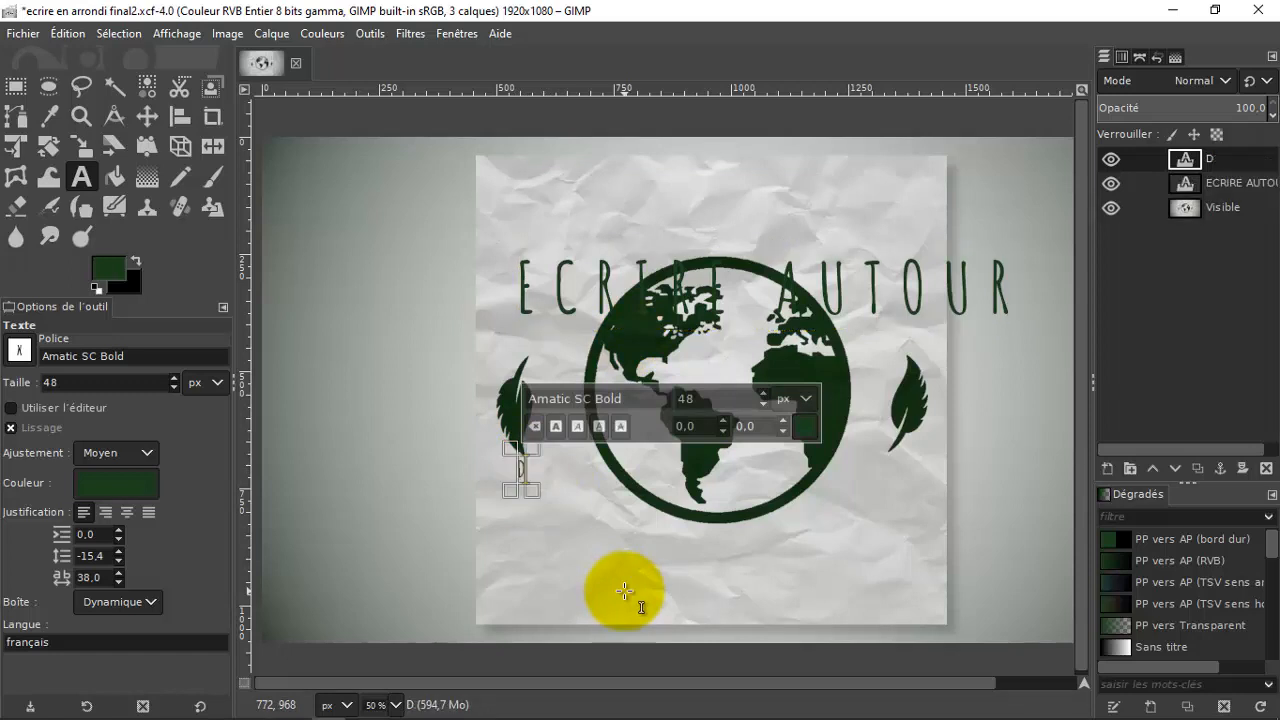
{"action": "key", "text": "BackSpace"}
{"action": "left_click_drag", "start_coordinate": [707, 398], "coordinate": [665, 398]}
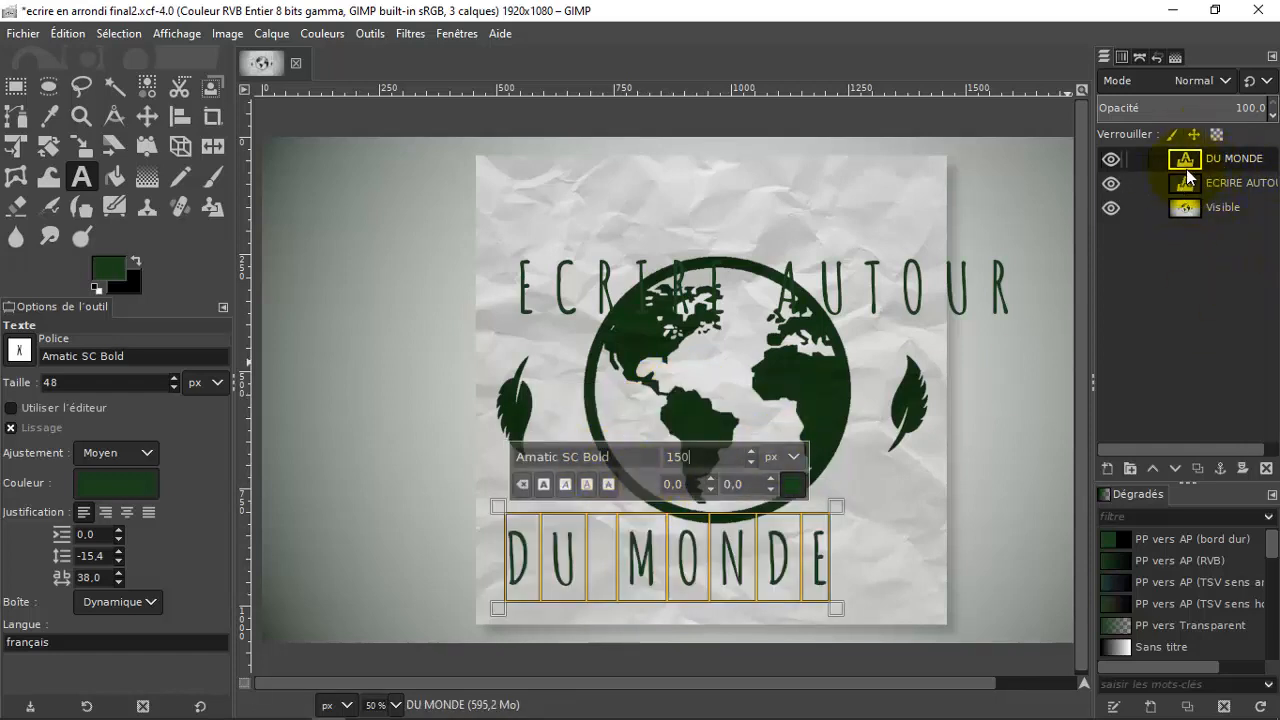
Step: Draw a circular selection of about 842 × 842 px around the globe, reaching the two leaves
{"action": "left_click", "coordinate": [48, 89]}
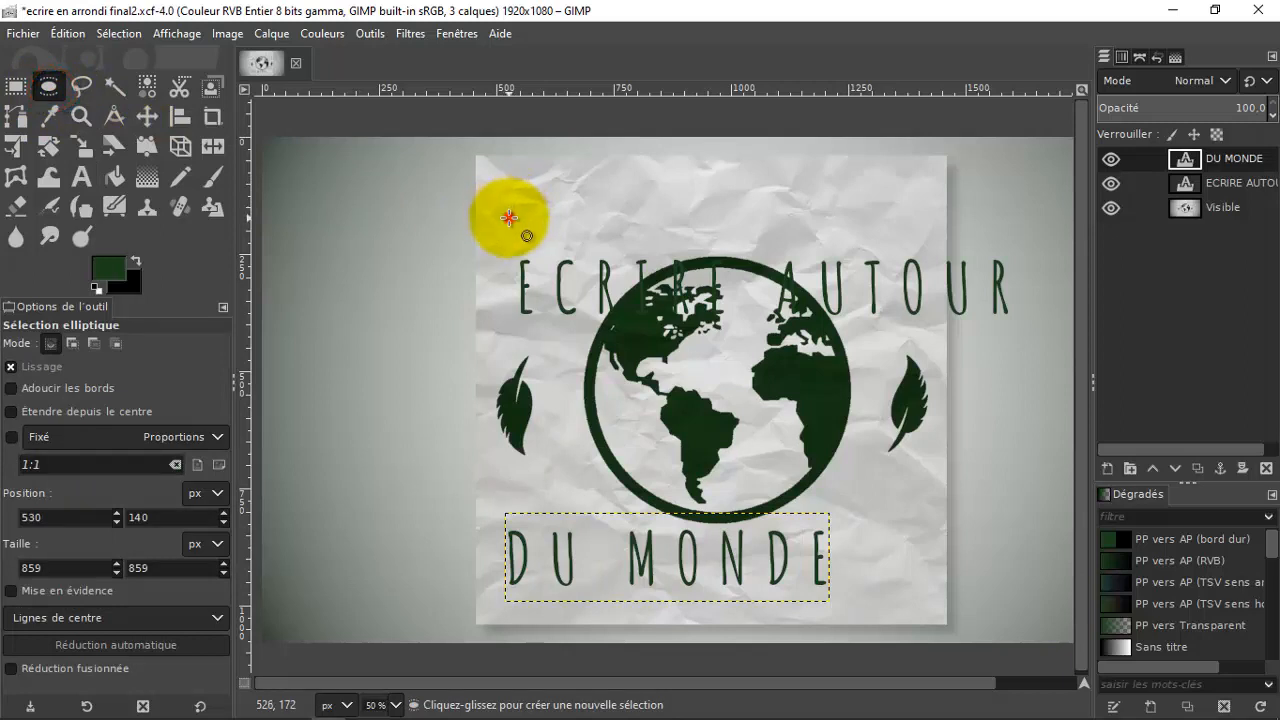
{"action": "left_click_drag", "start_coordinate": [509, 218], "coordinate": [680, 388]}
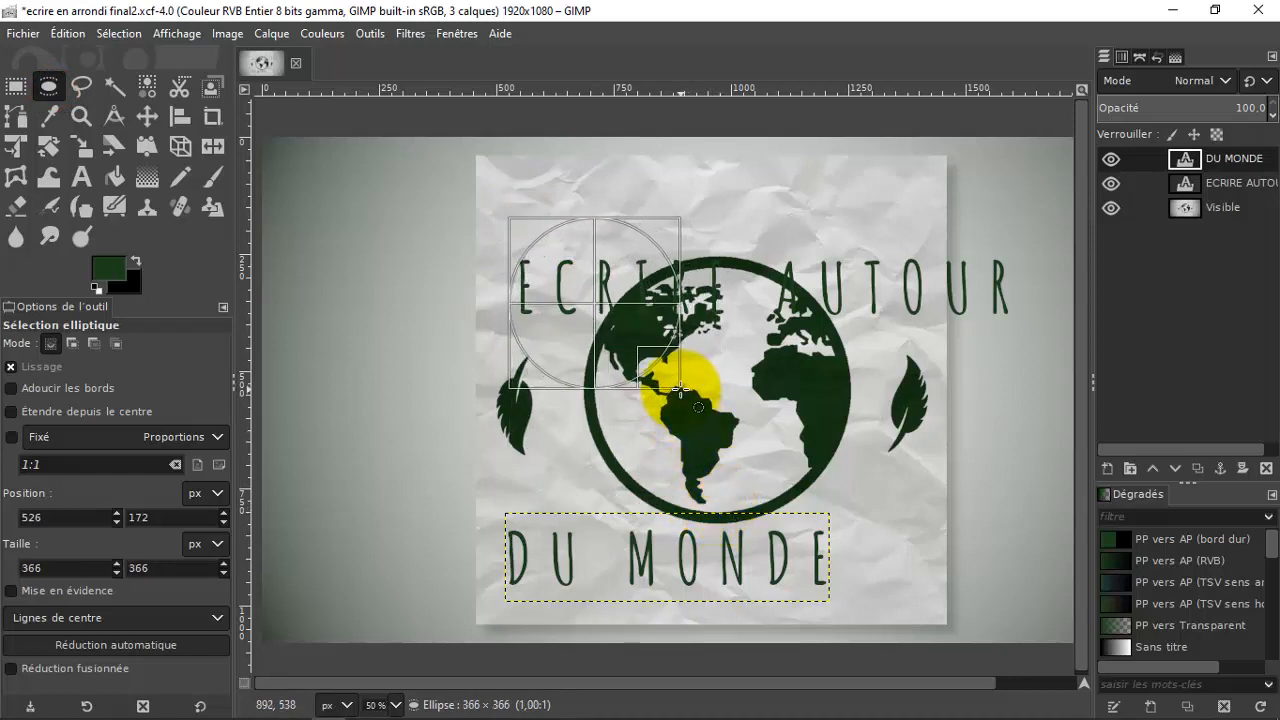
{"action": "key", "text": "shift"}
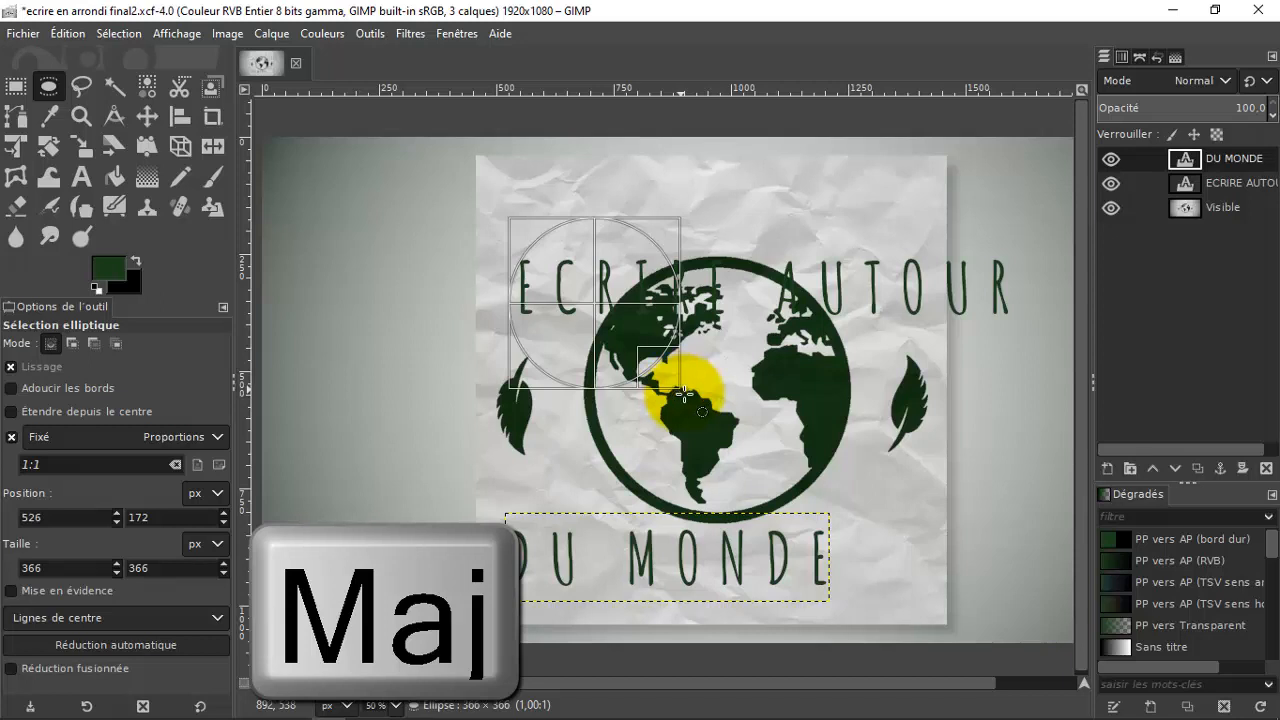
{"action": "left_click_drag", "start_coordinate": [683, 395], "coordinate": [904, 493]}
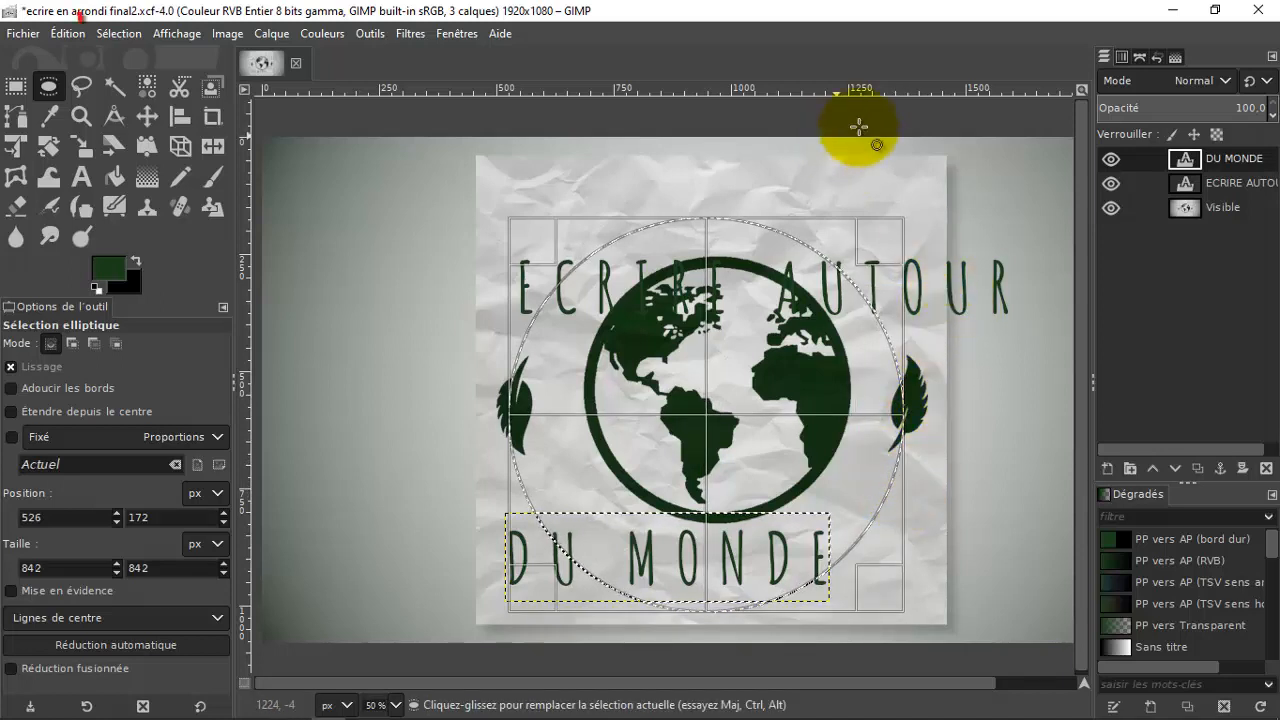
Step: Convert the circular selection to a path and clear the selection
{"action": "left_click", "coordinate": [119, 33]}
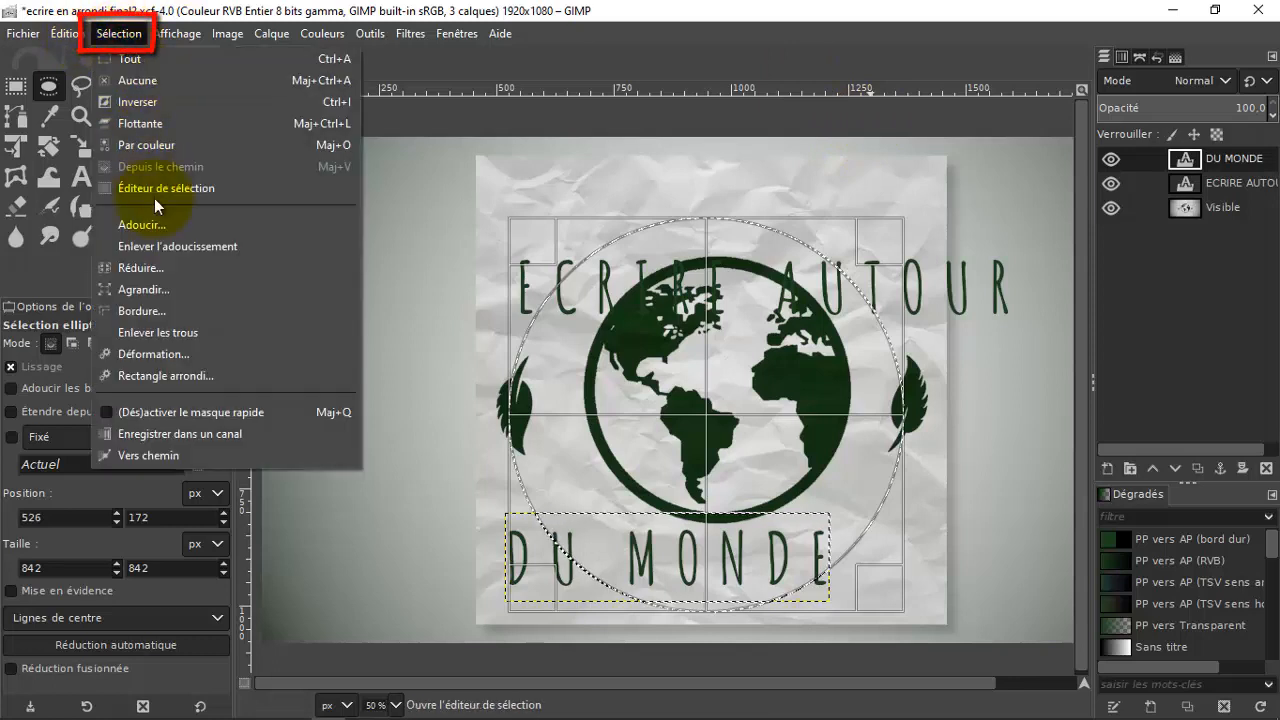
{"action": "left_click", "coordinate": [172, 457]}
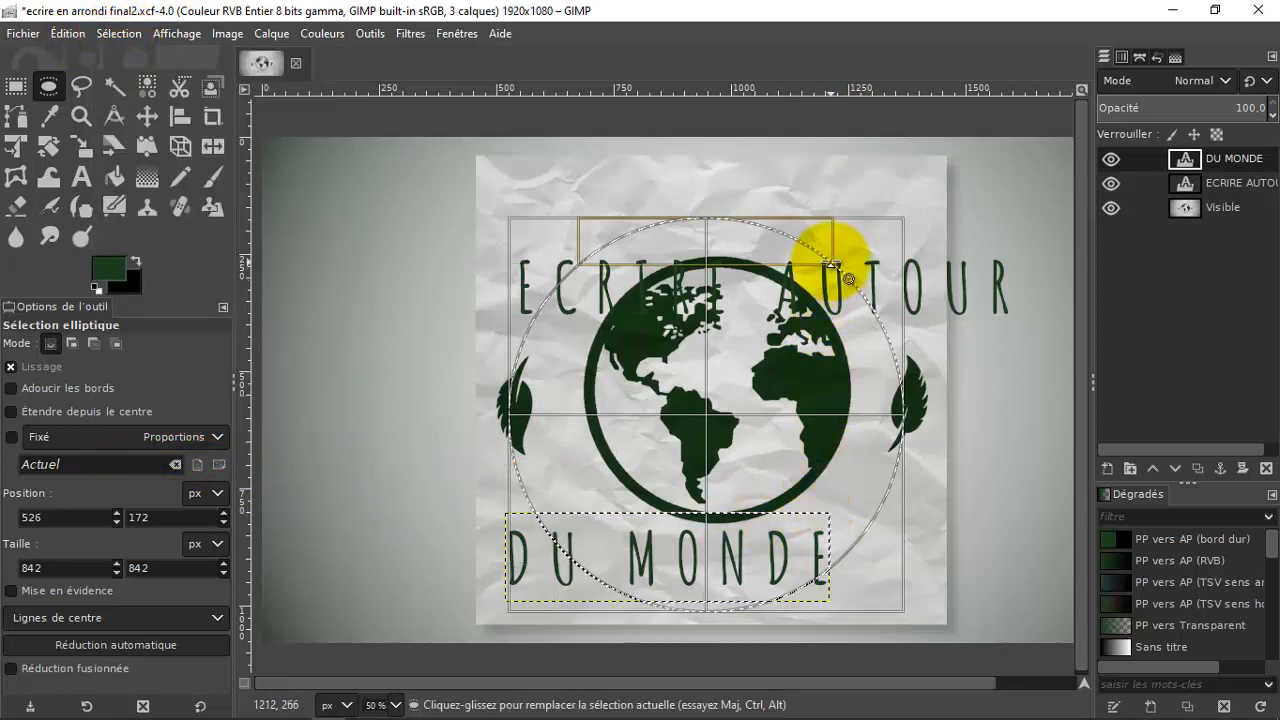
{"action": "left_click", "coordinate": [117, 34]}
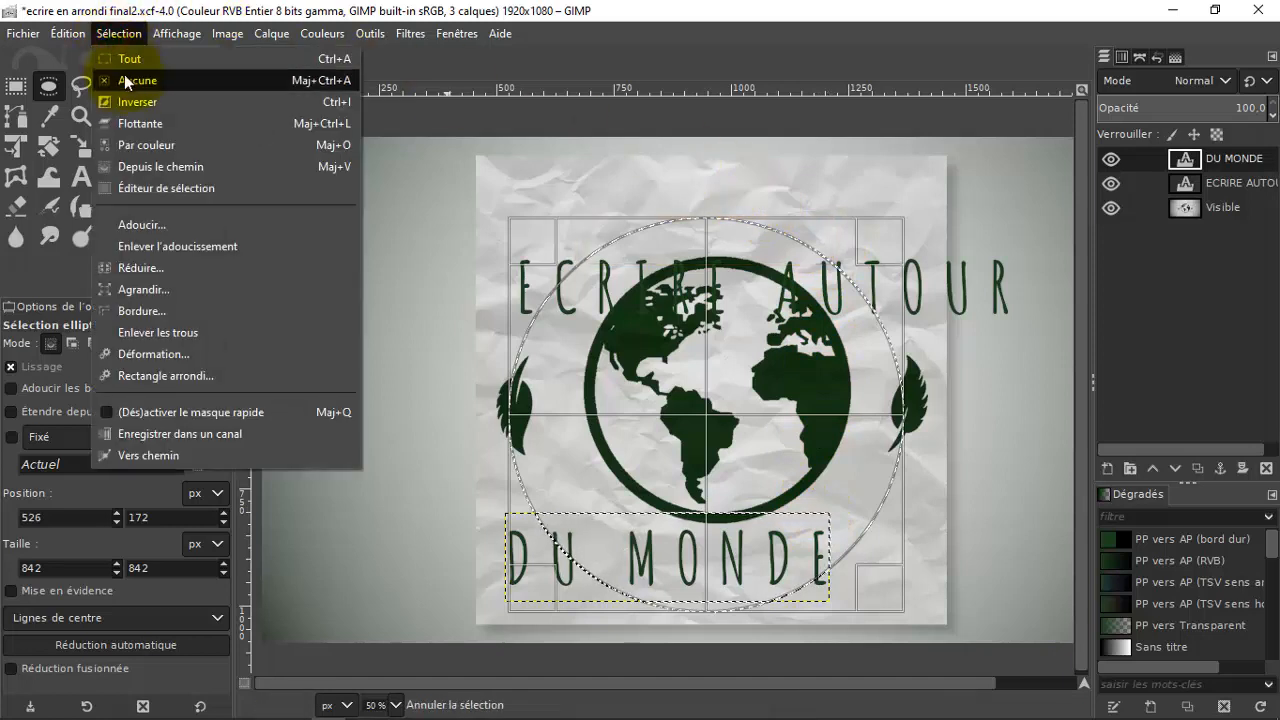
{"action": "left_click", "coordinate": [124, 80]}
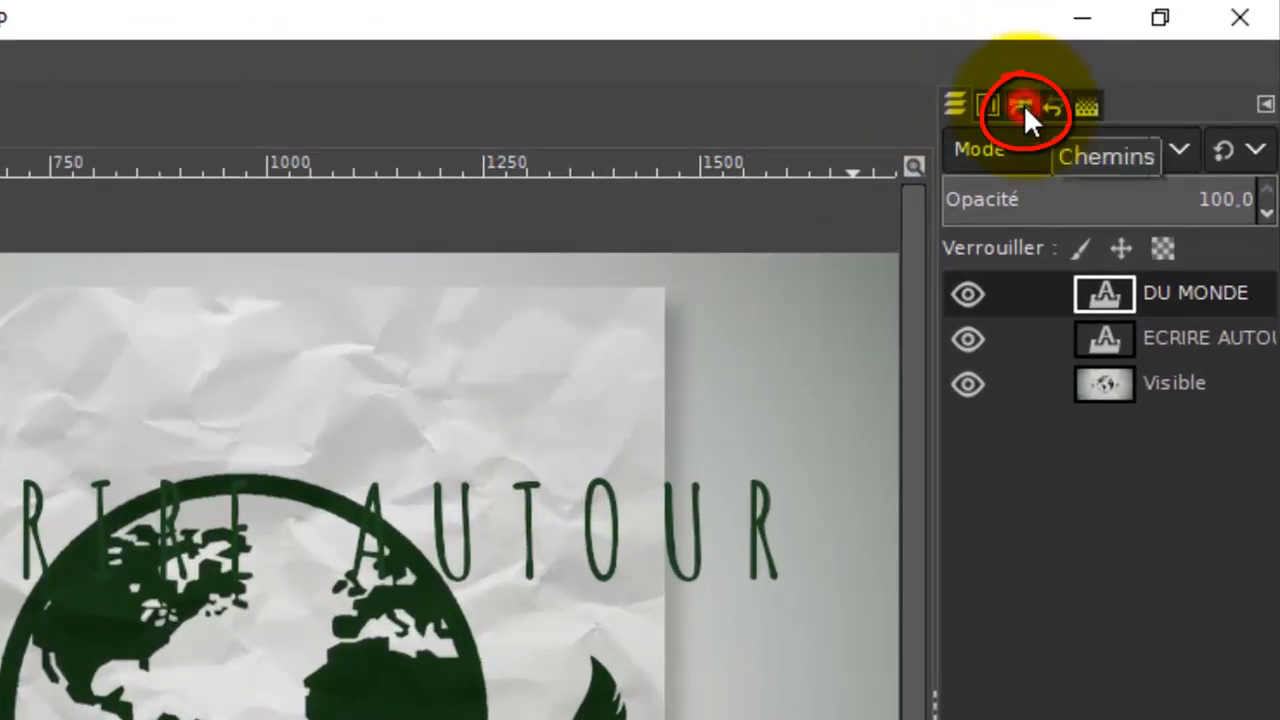
Step: Make the circular path visible on the canvas
{"action": "left_click", "coordinate": [1021, 106]}
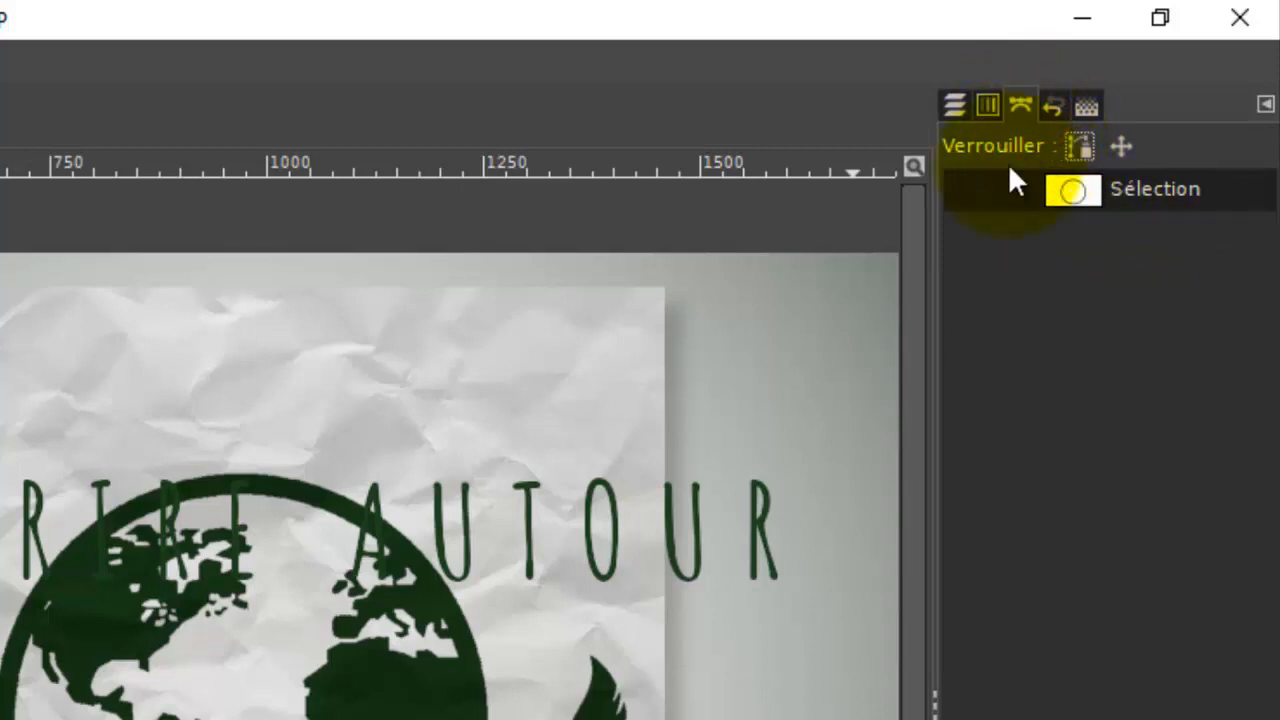
{"action": "left_click", "coordinate": [966, 189]}
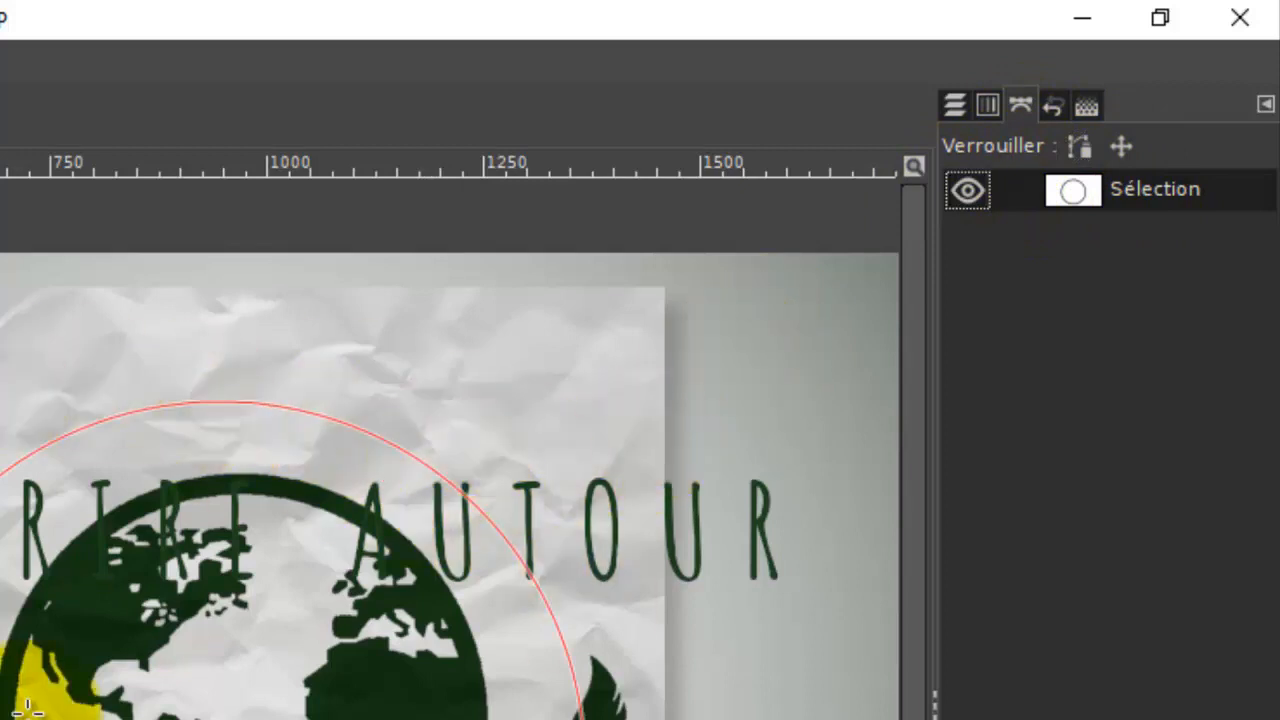
{"action": "left_click", "coordinate": [958, 191]}
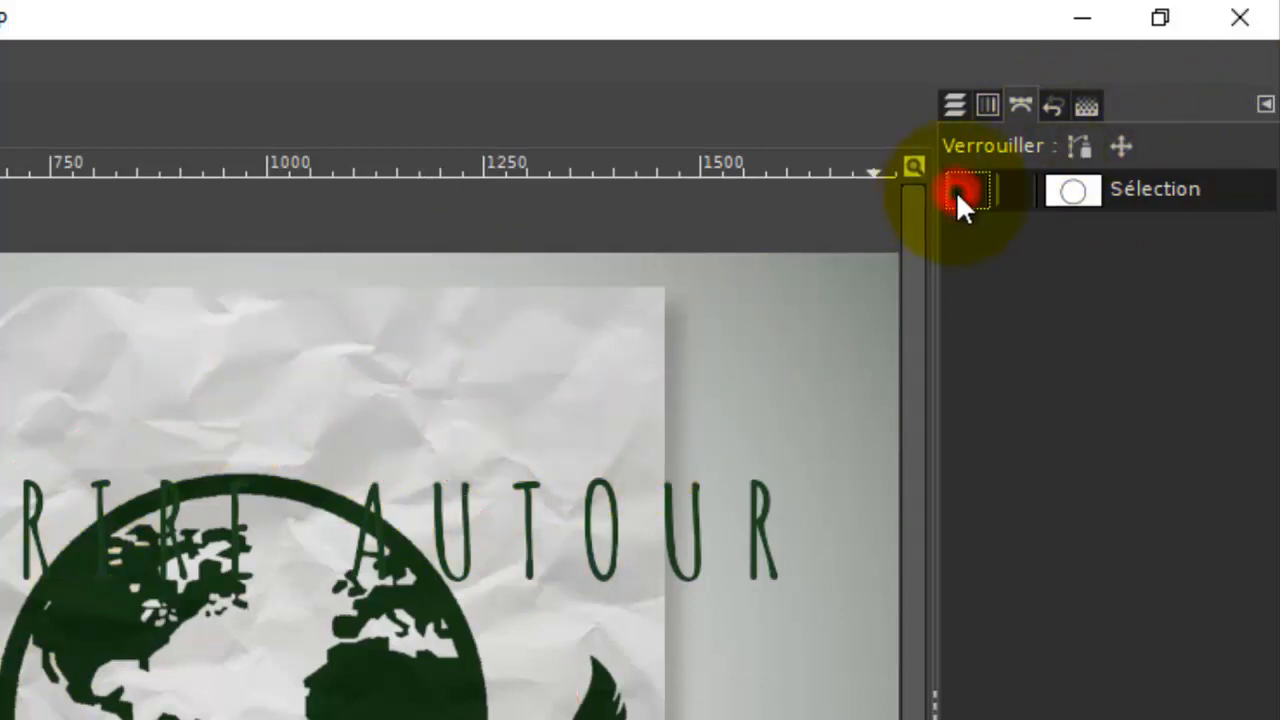
{"action": "left_click", "coordinate": [958, 191]}
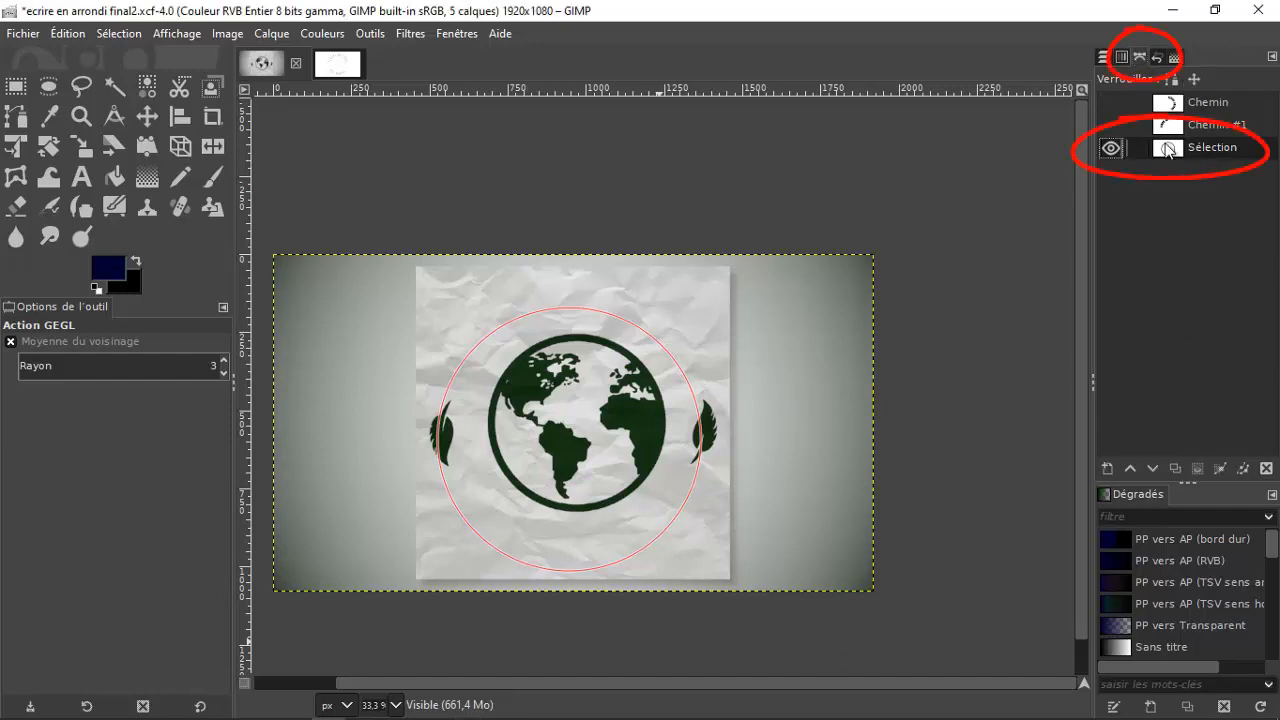
Step: Centre the circular path horizontally and vertically relative to the image with the Alignment tool
{"action": "key", "text": "r"}
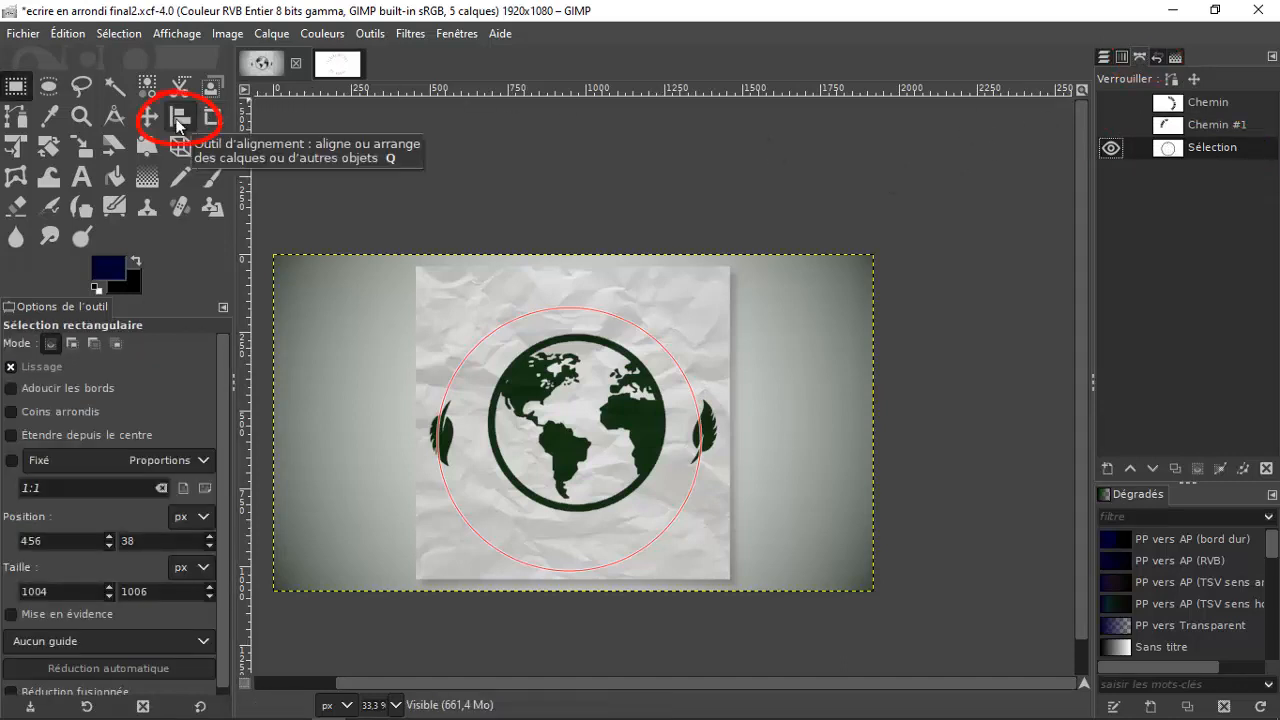
{"action": "left_click", "coordinate": [177, 121]}
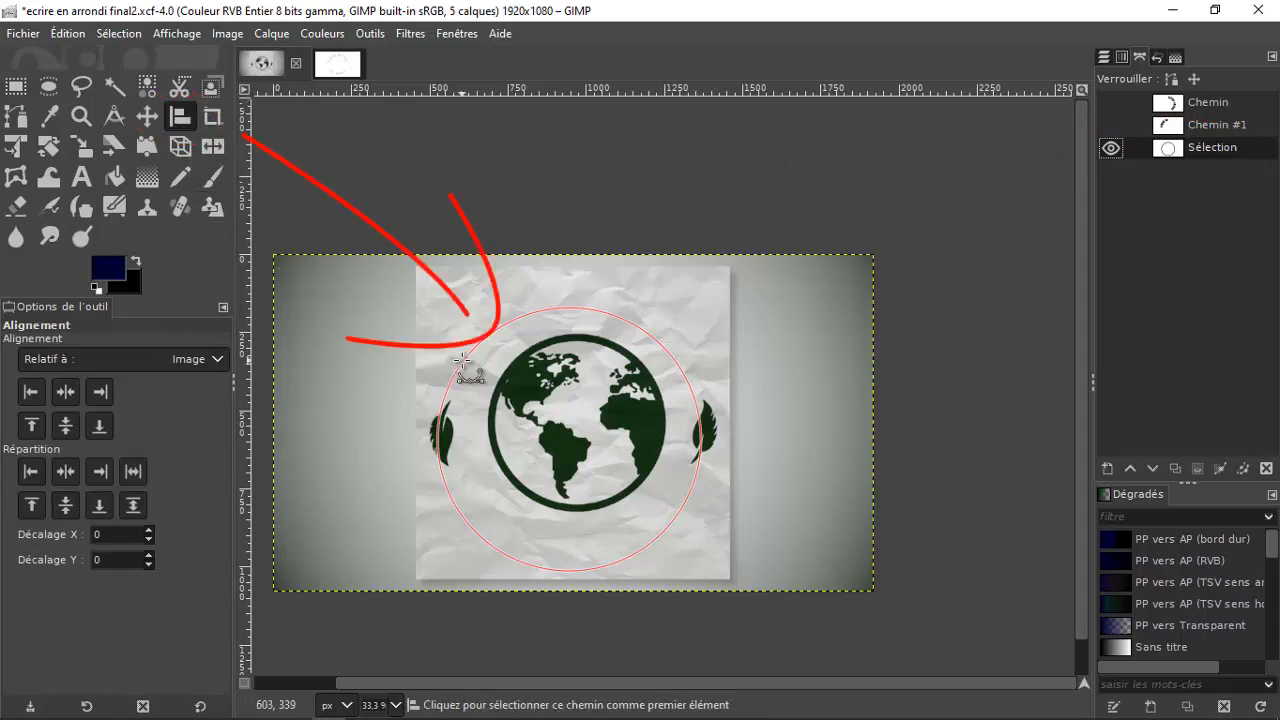
{"action": "left_click", "coordinate": [459, 361]}
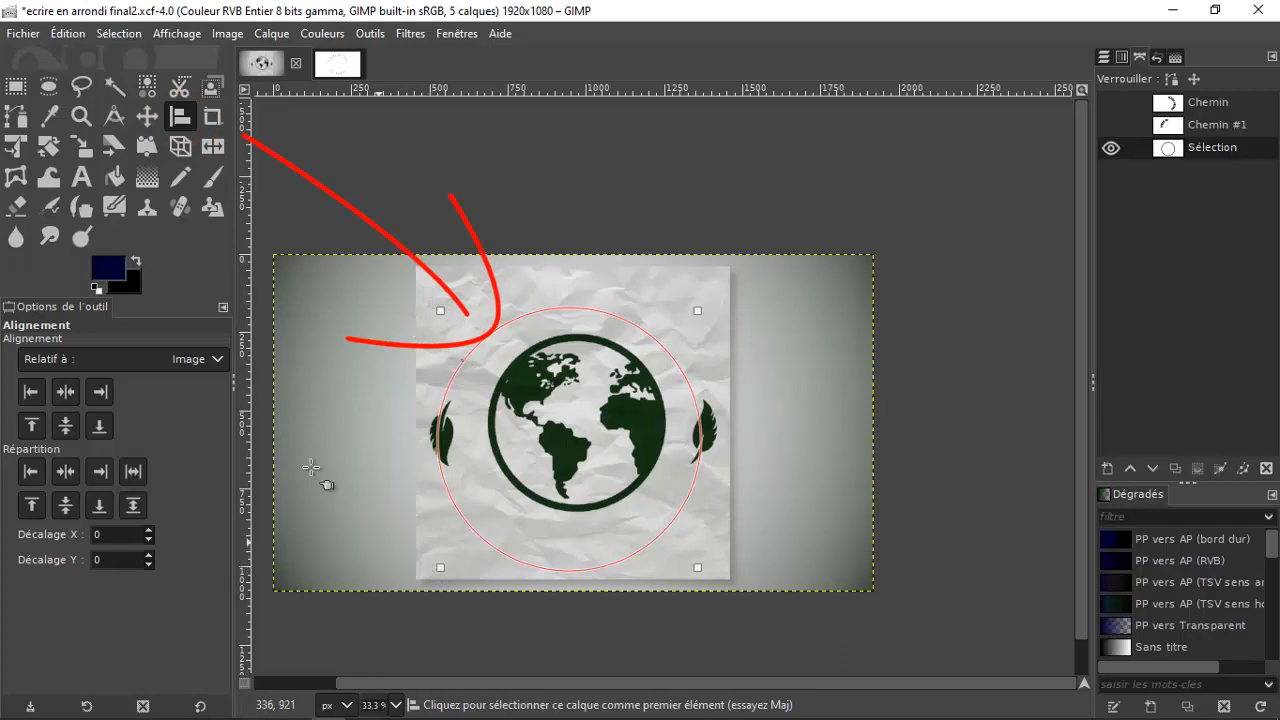
{"action": "left_click", "coordinate": [66, 394]}
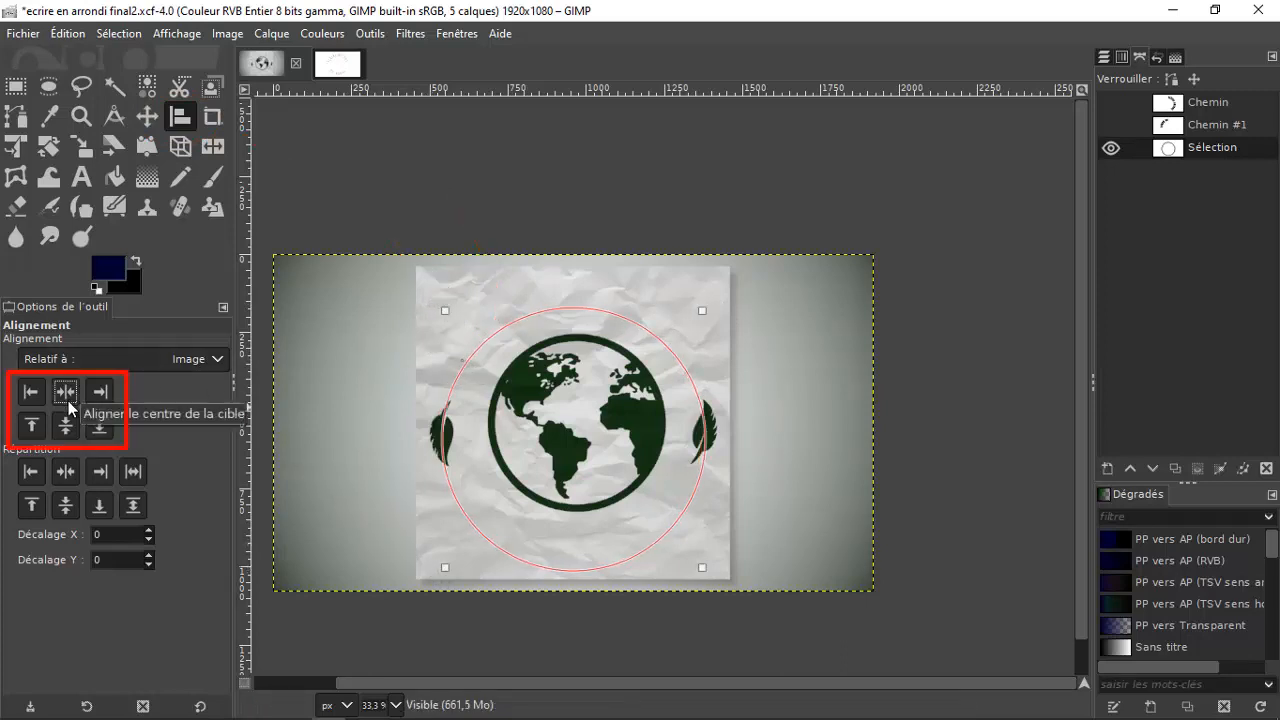
{"action": "left_click", "coordinate": [65, 427]}
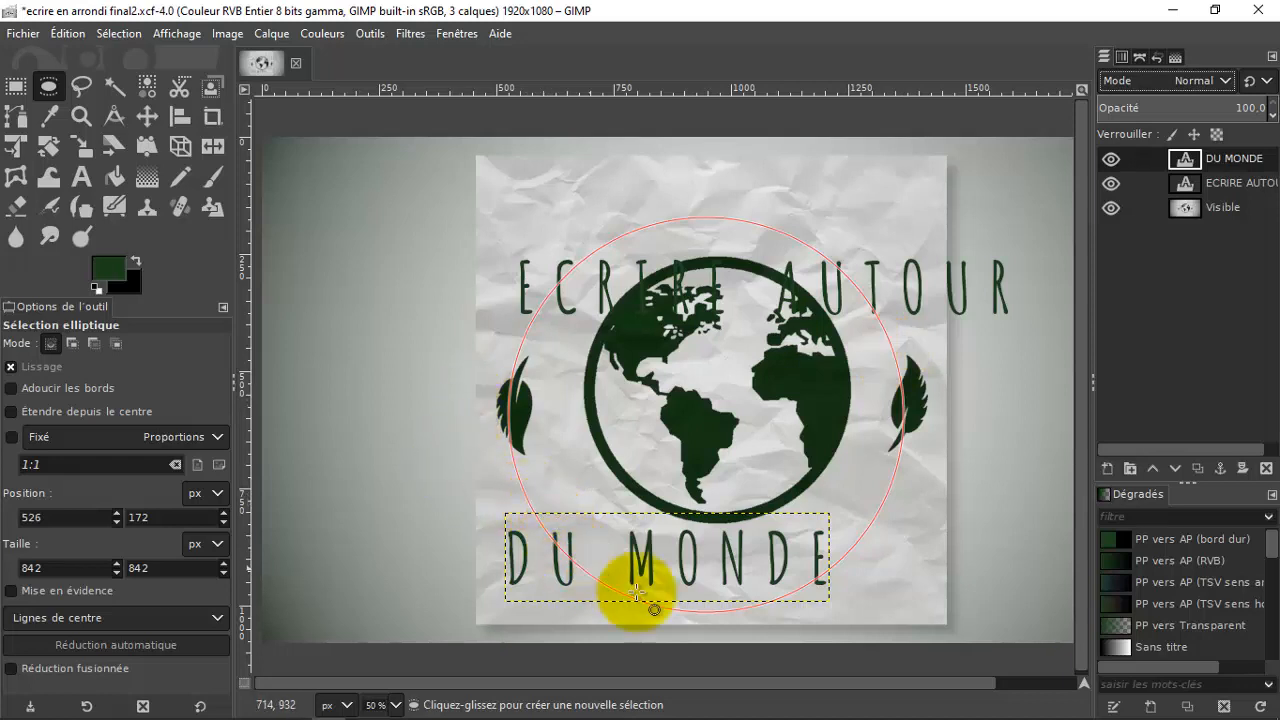
Step: Run the ECRIRE AUTOUR text layer along the circular path
{"action": "left_click", "coordinate": [1198, 183]}
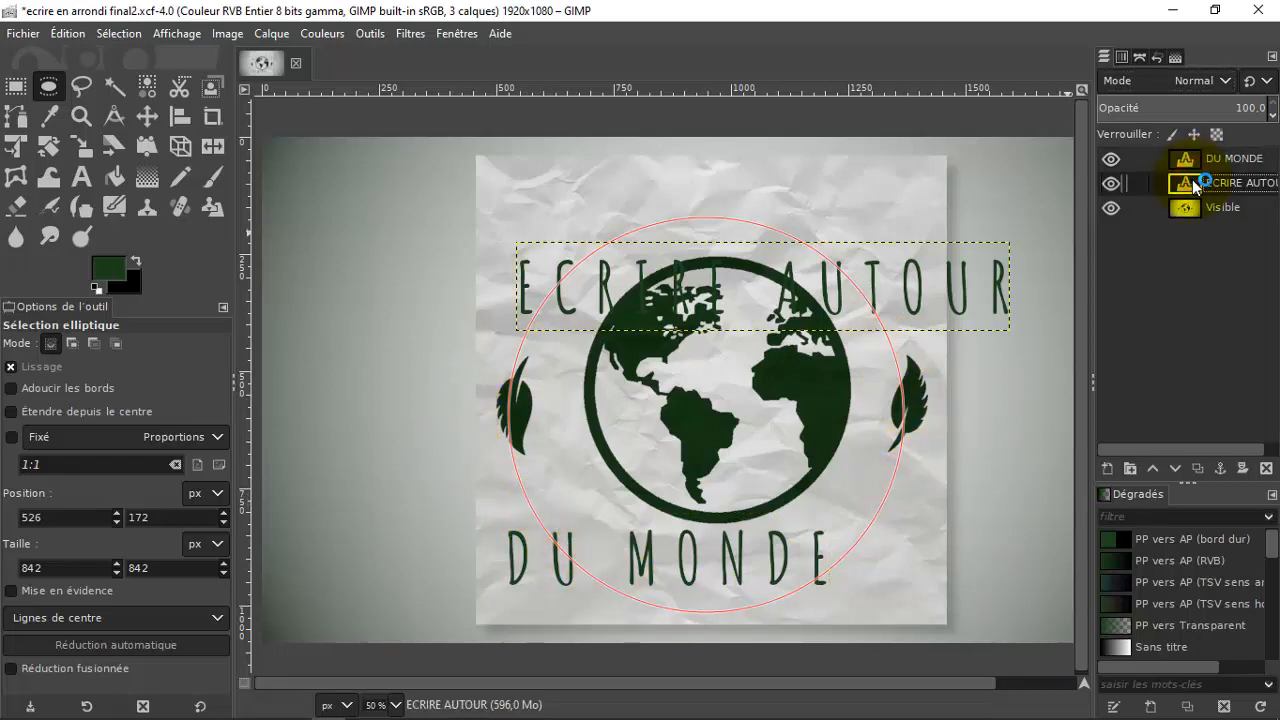
{"action": "right_click", "coordinate": [1187, 190]}
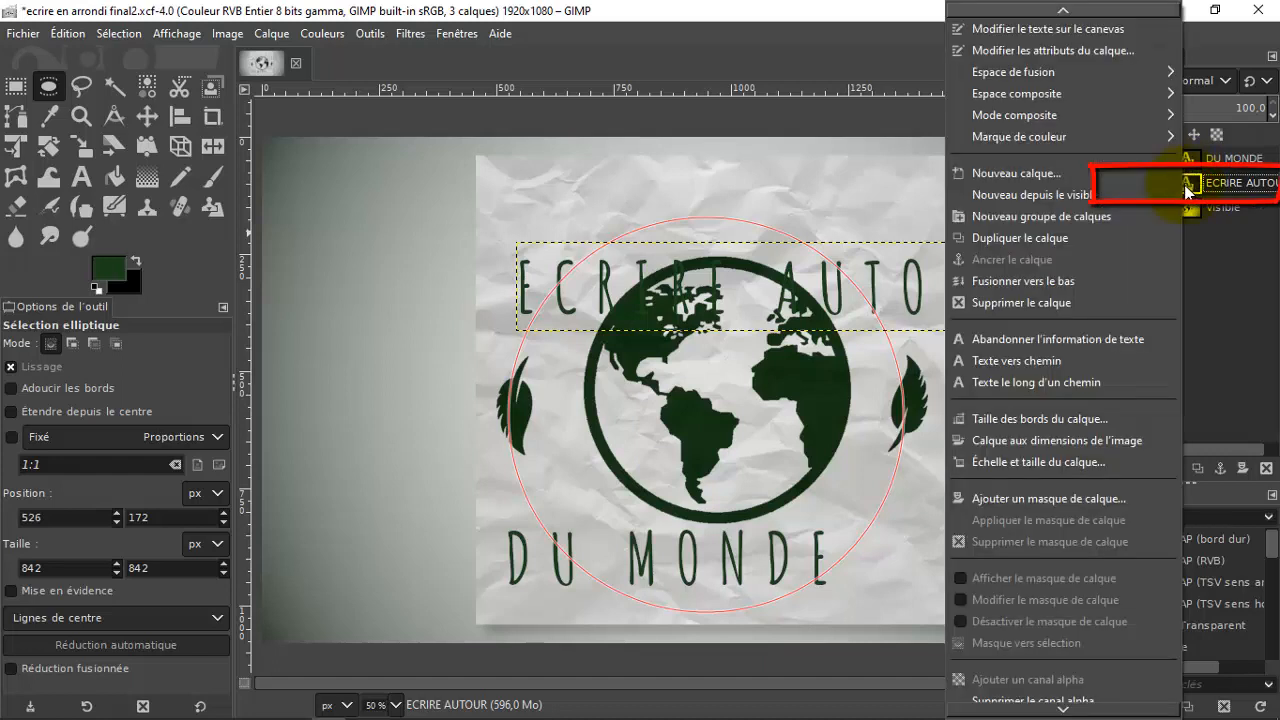
{"action": "left_click", "coordinate": [1036, 387]}
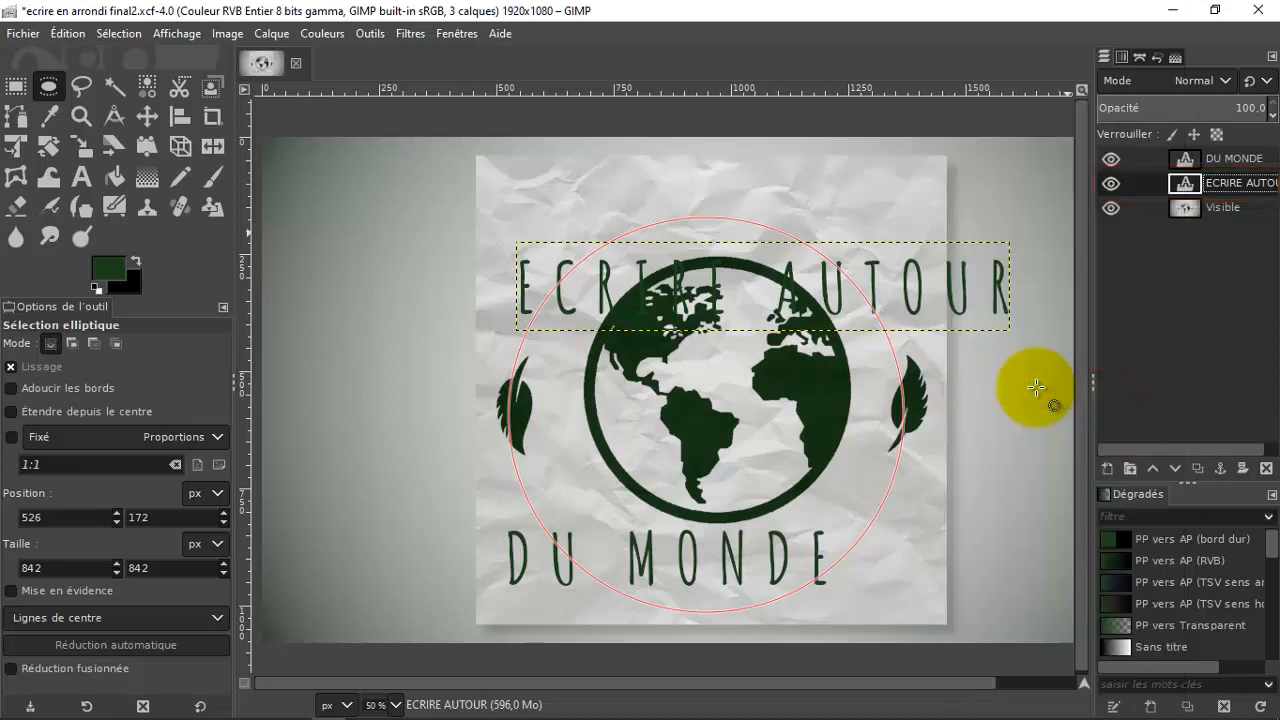
{"action": "key", "text": "shift+f"}
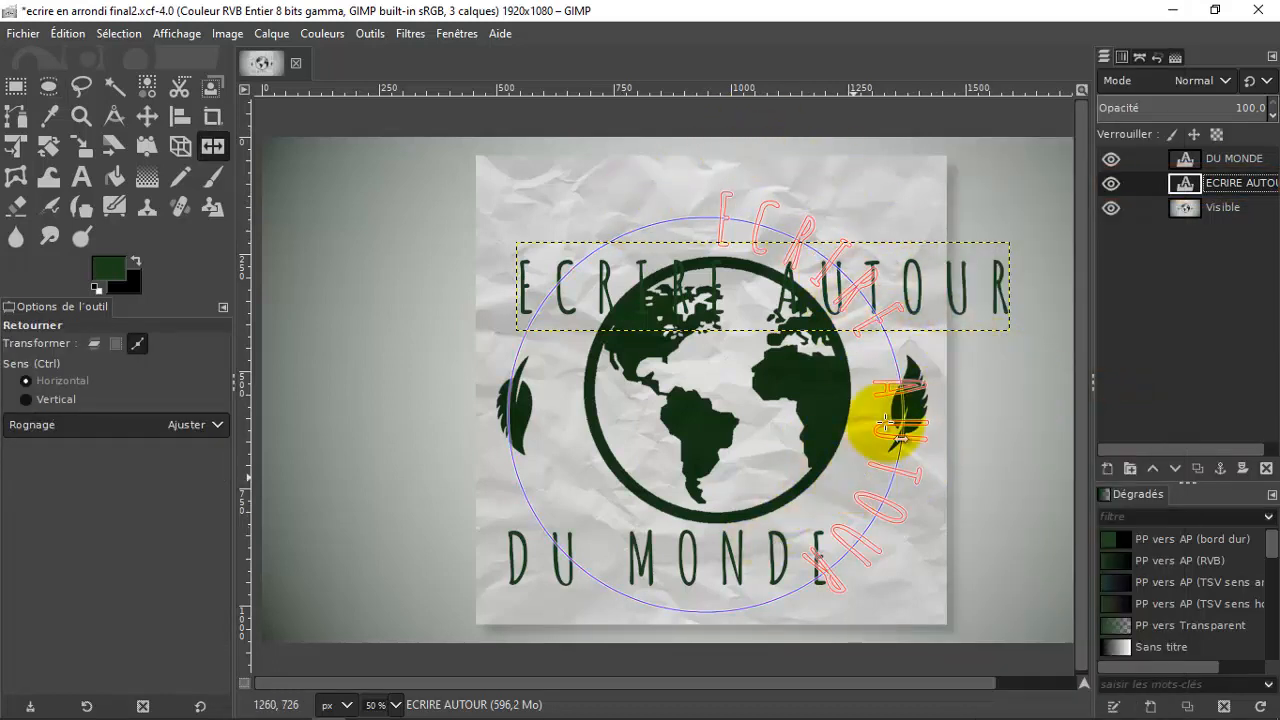
Step: Create a new transparent 1920 × 1080 px layer above the DU MONDE layer
{"action": "left_click", "coordinate": [1185, 166]}
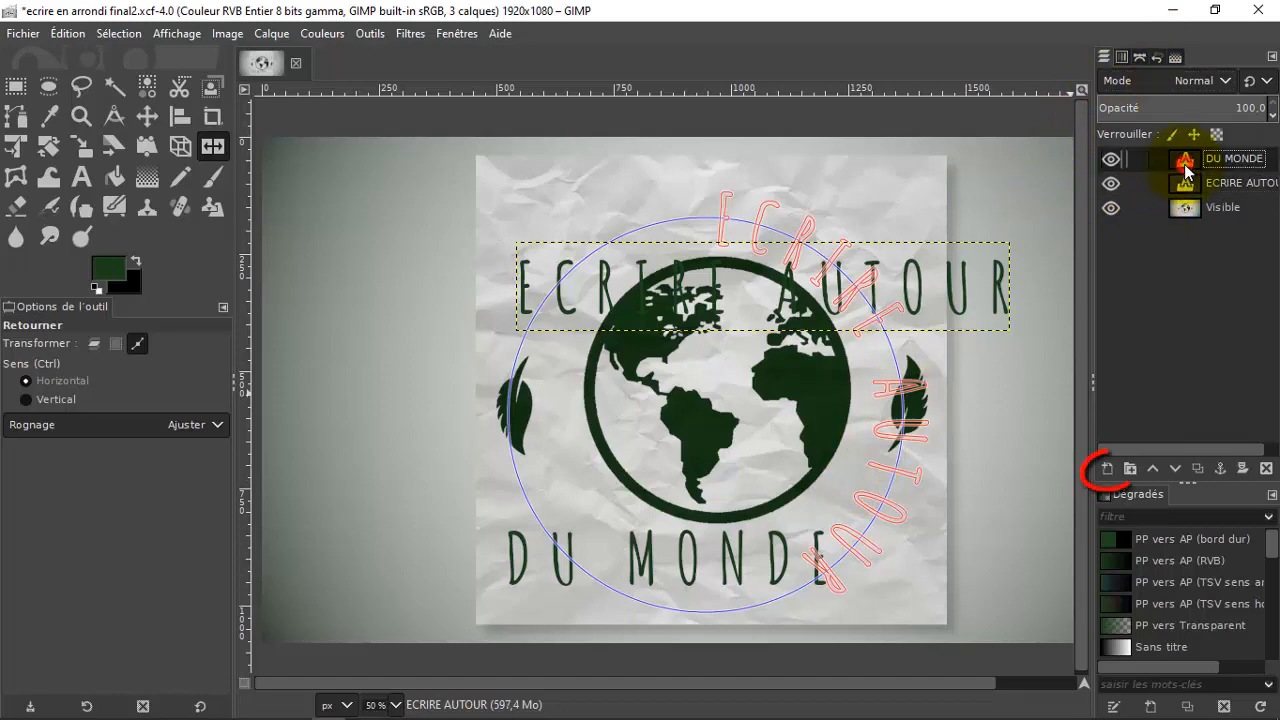
{"action": "left_click", "coordinate": [1105, 469]}
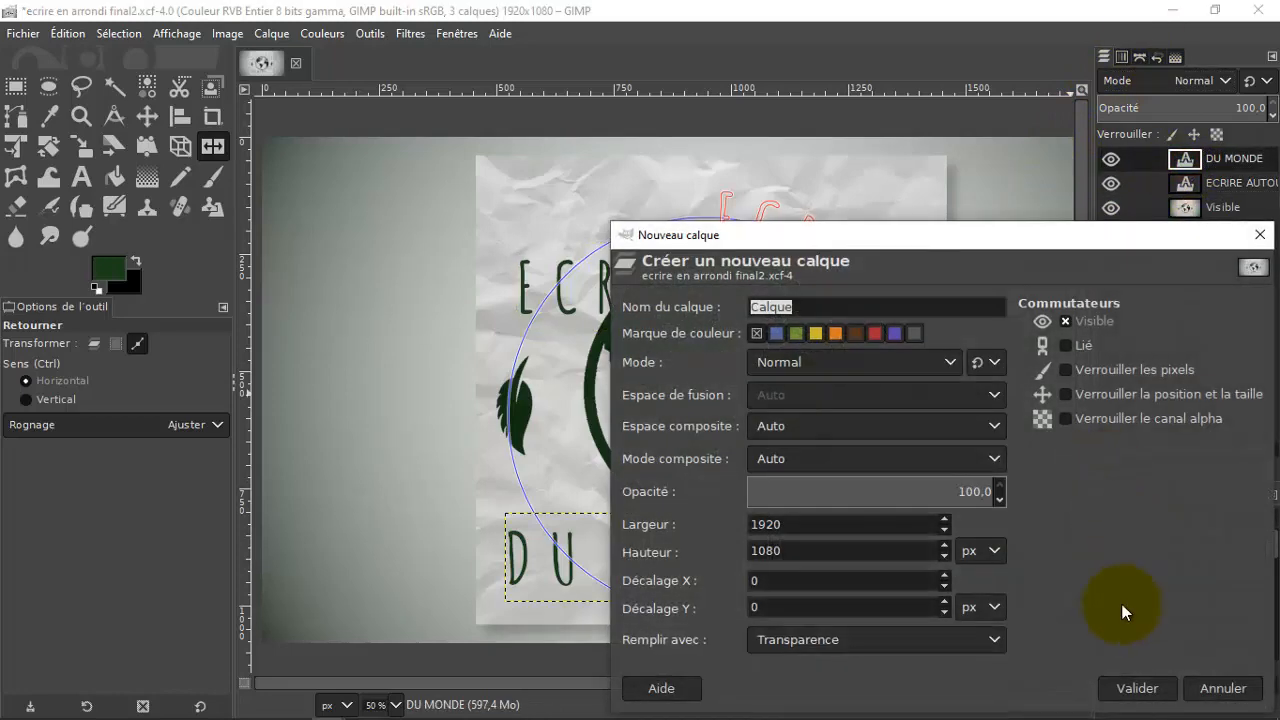
{"action": "left_click", "coordinate": [1137, 688]}
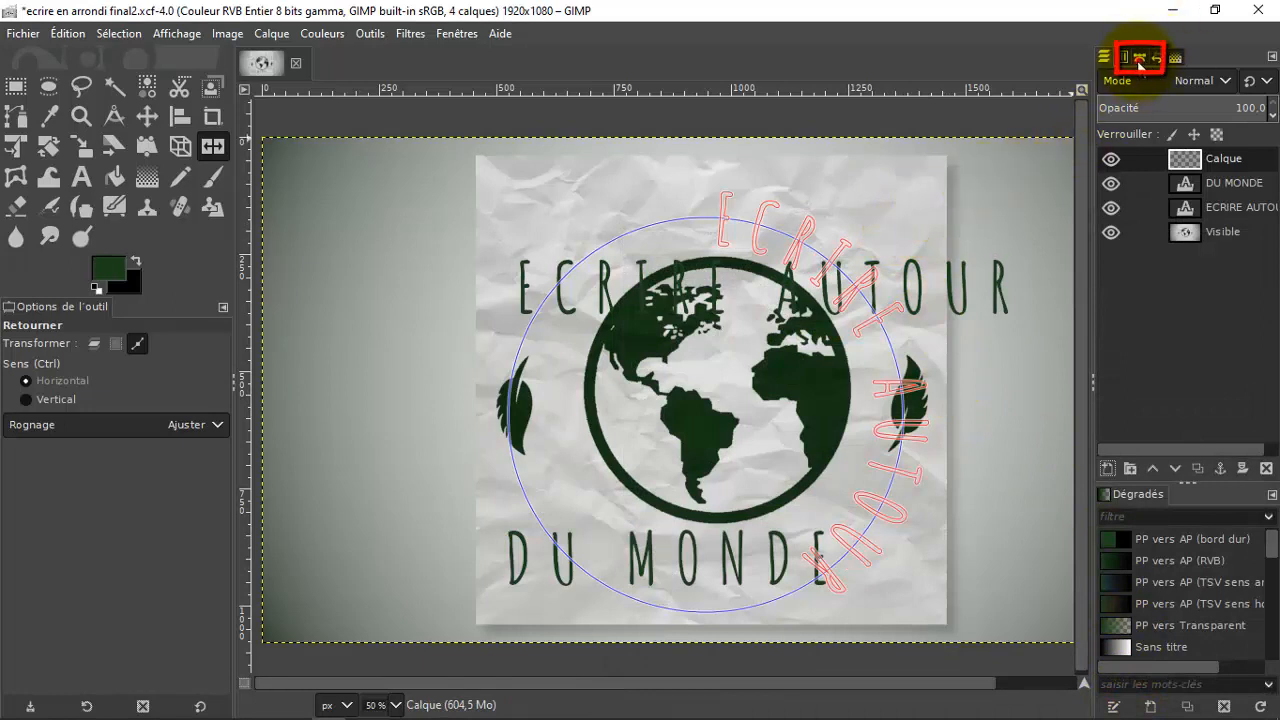
Step: Fill the curved ECRIRE AUTOUR text path with solid colour on the new transparent layer
{"action": "left_click", "coordinate": [1139, 59]}
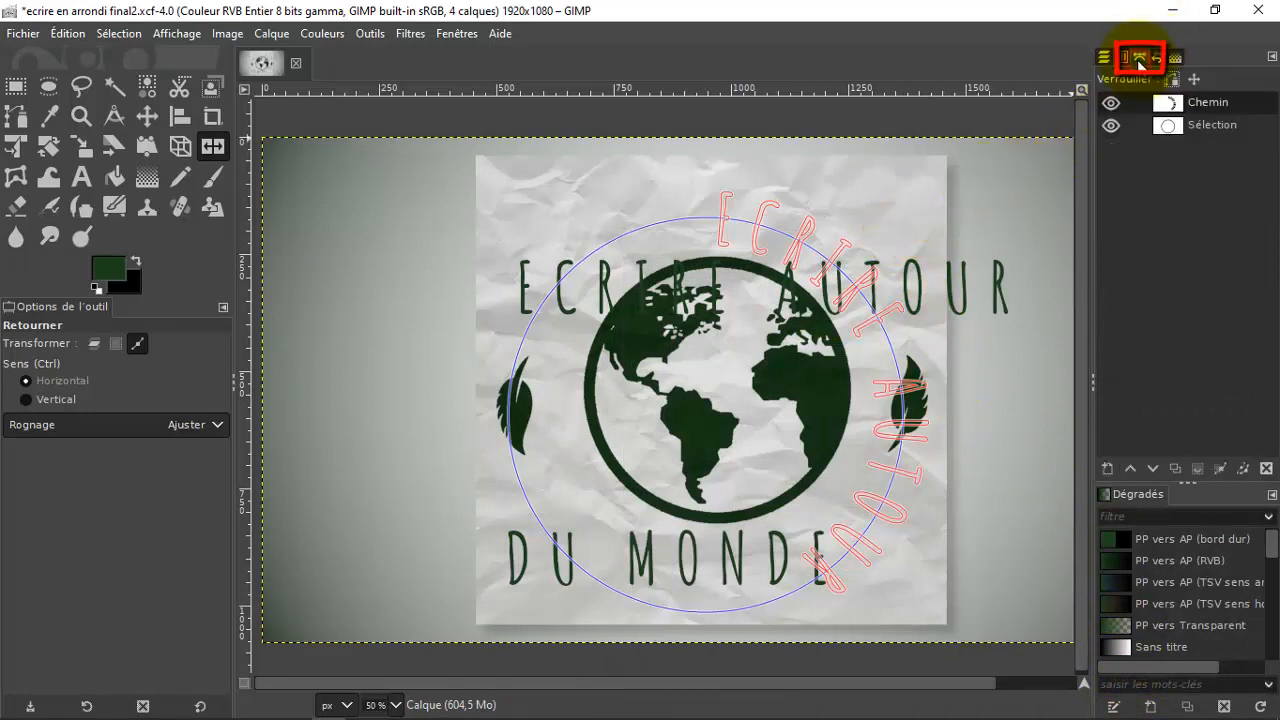
{"action": "right_click", "coordinate": [1168, 108]}
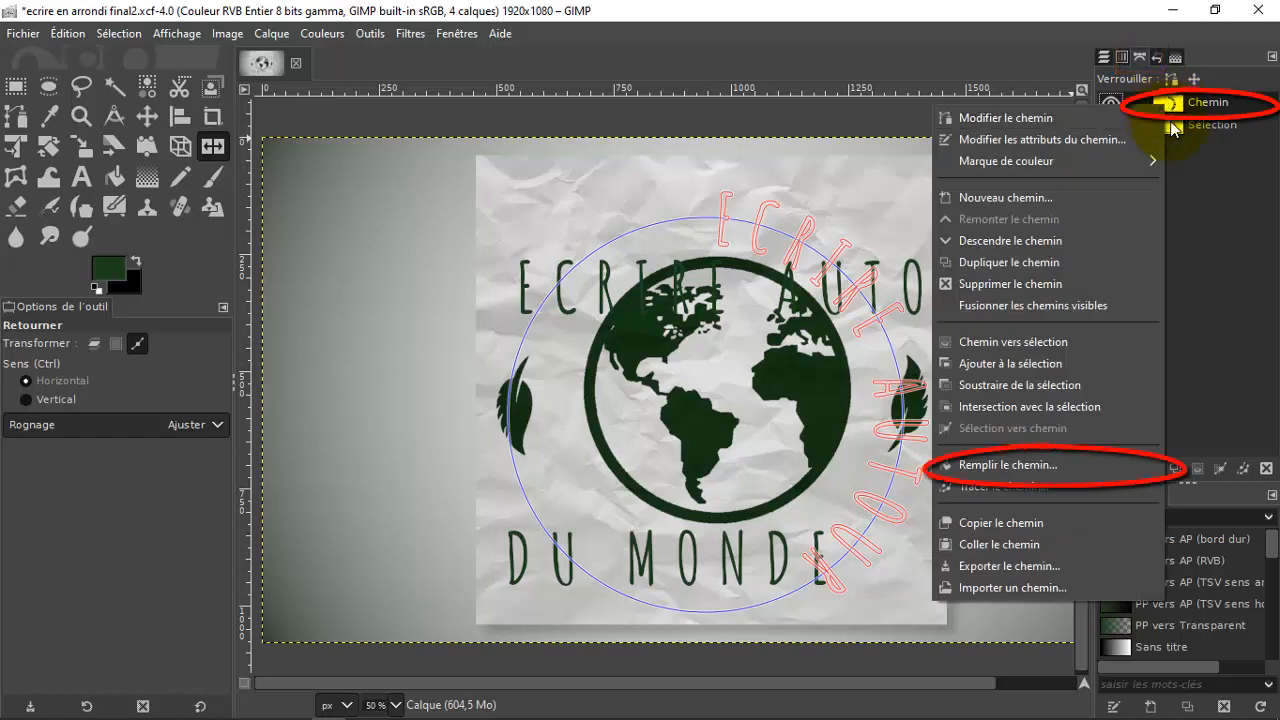
{"action": "left_click", "coordinate": [1035, 460]}
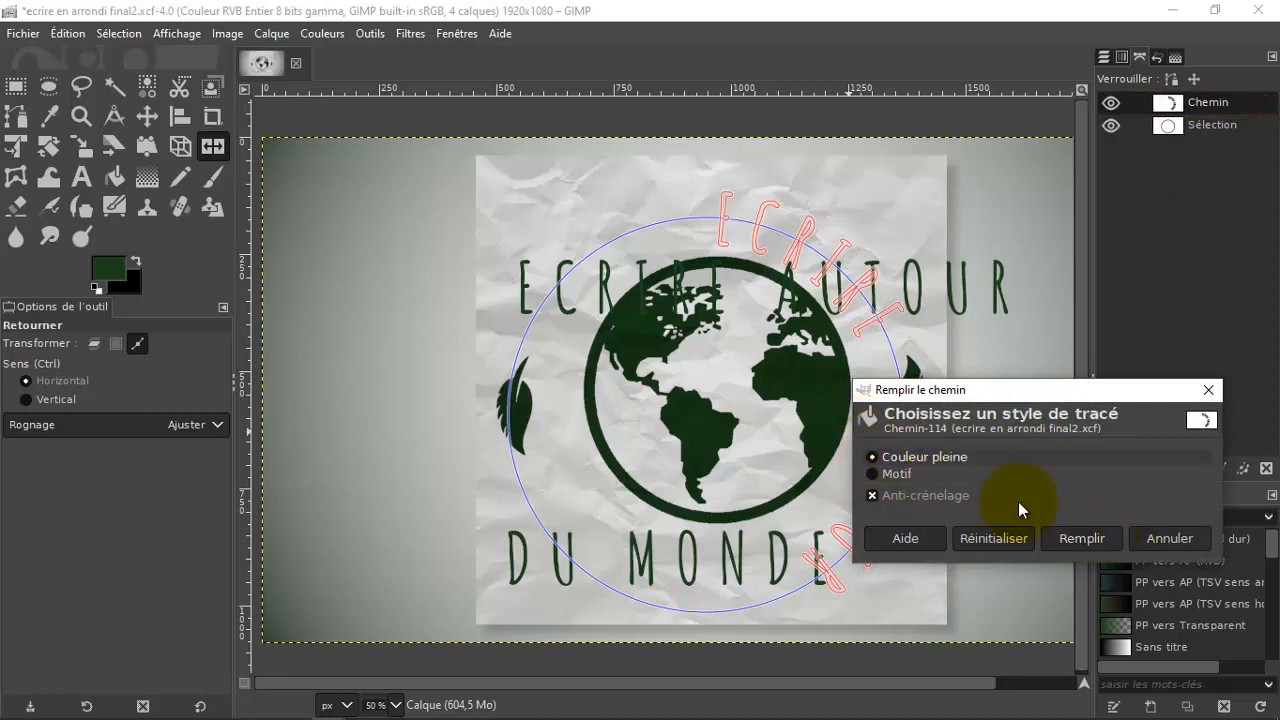
{"action": "left_click", "coordinate": [1090, 536]}
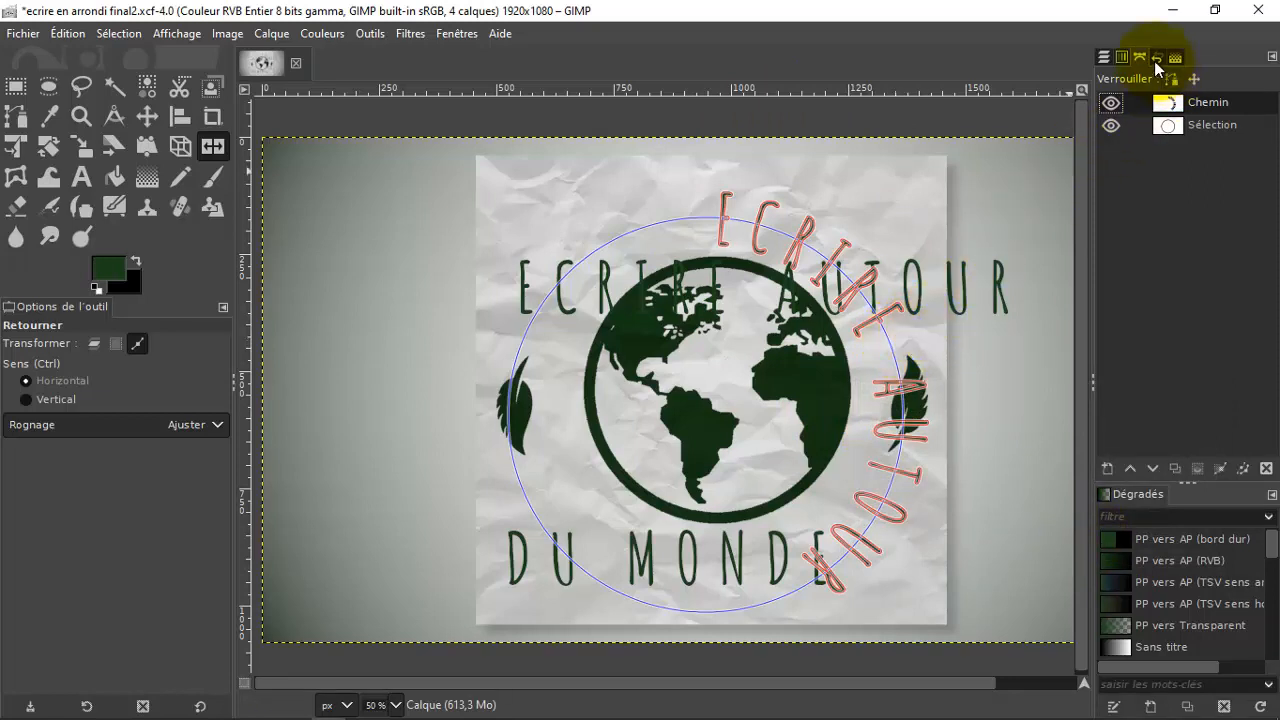
Step: Select the DU MONDE text layer and flip the circular path horizontally with the Flip tool
{"action": "left_click", "coordinate": [1103, 58]}
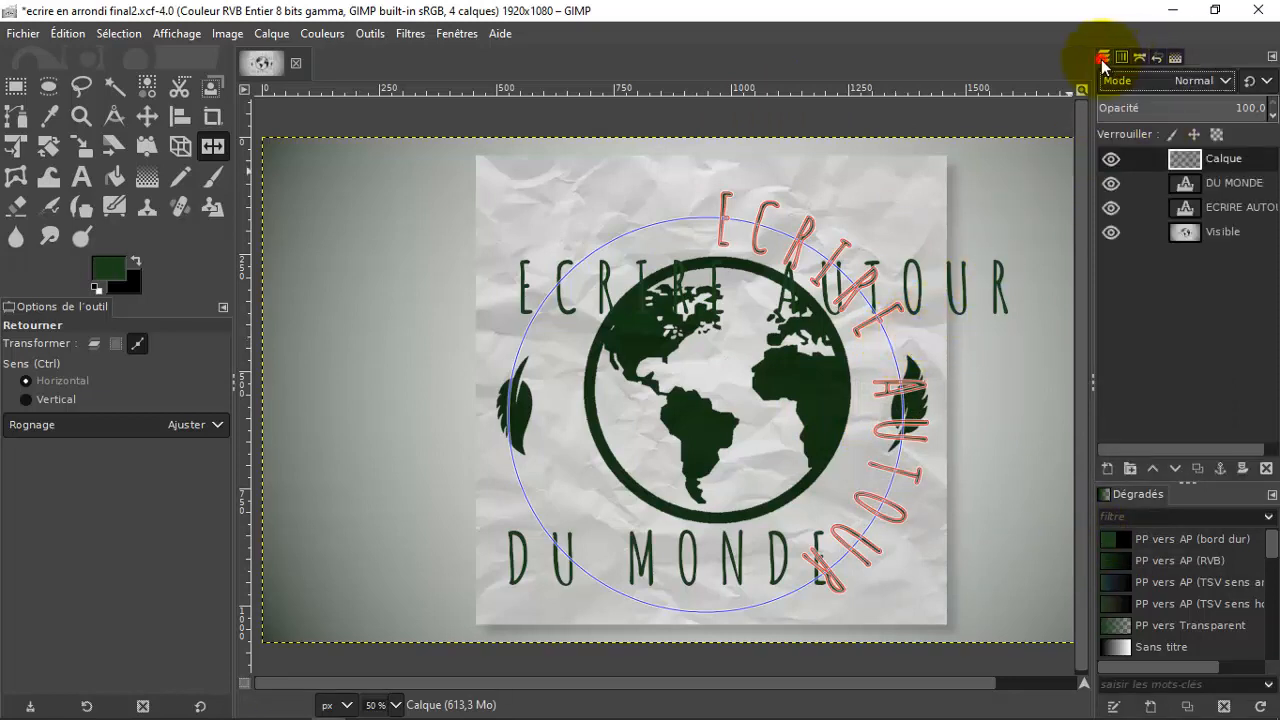
{"action": "left_click", "coordinate": [1188, 185]}
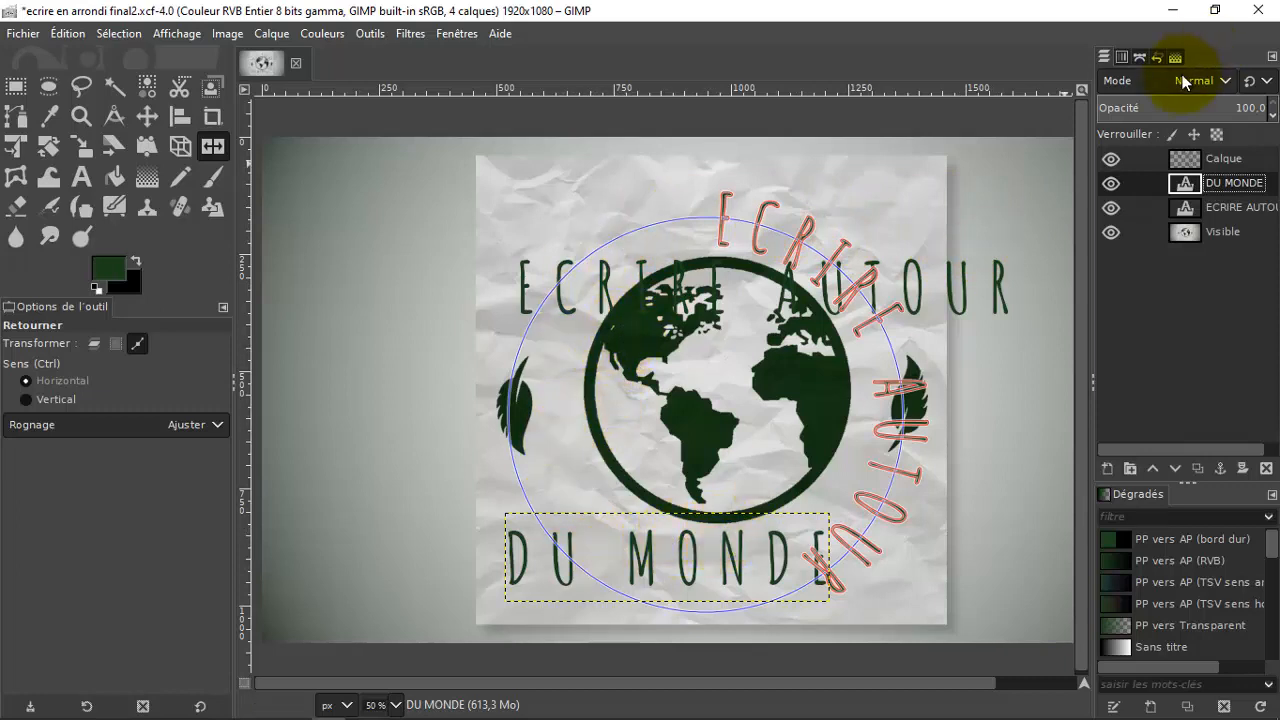
{"action": "left_click", "coordinate": [1140, 60]}
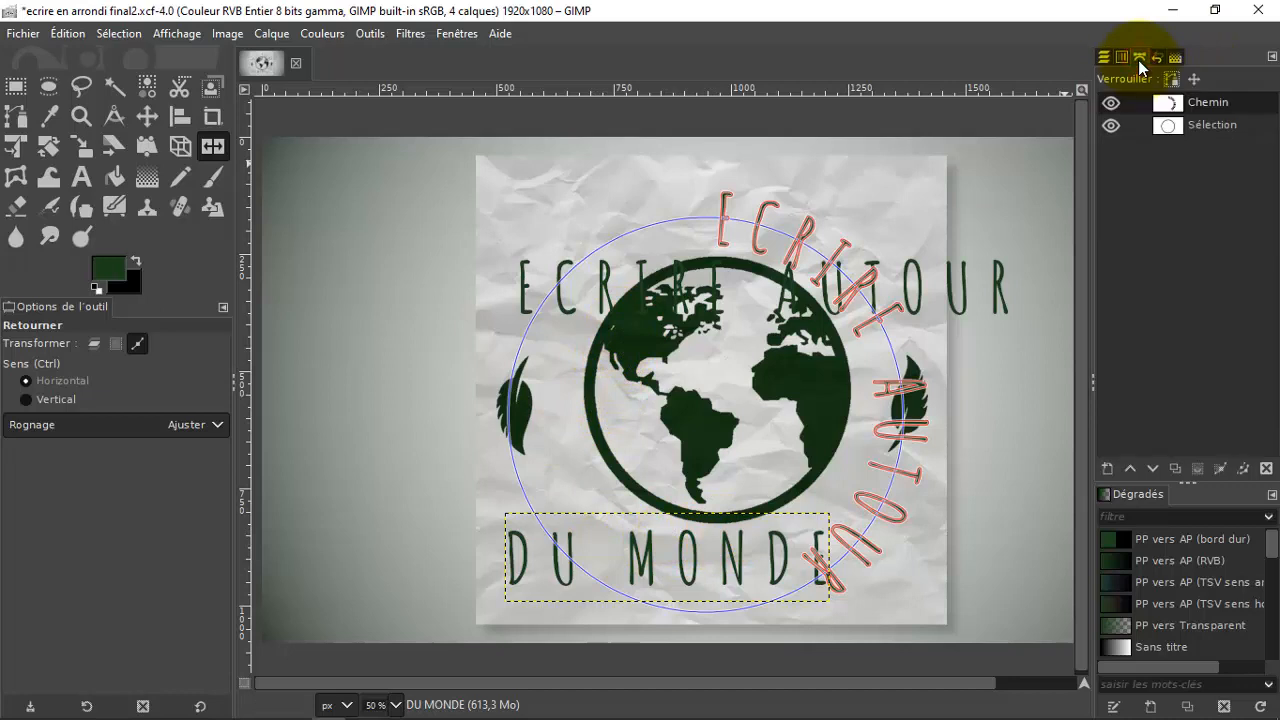
{"action": "left_click", "coordinate": [1171, 129]}
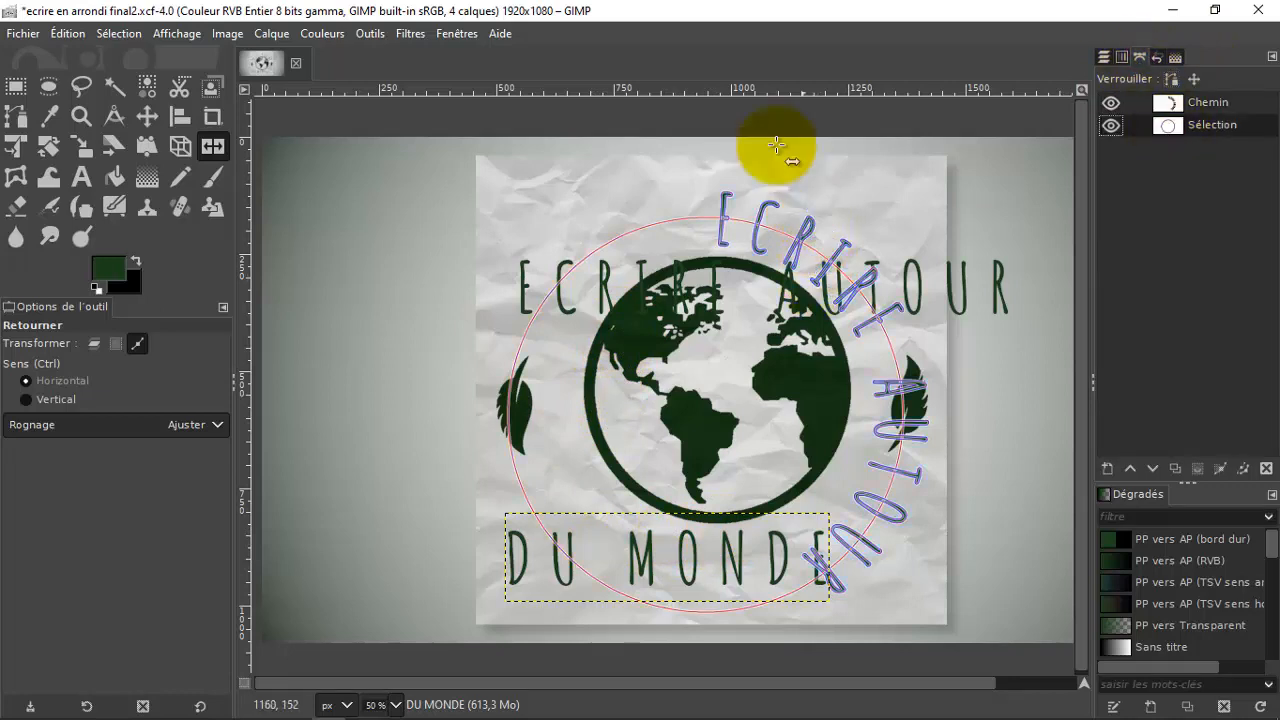
{"action": "left_click", "coordinate": [519, 348]}
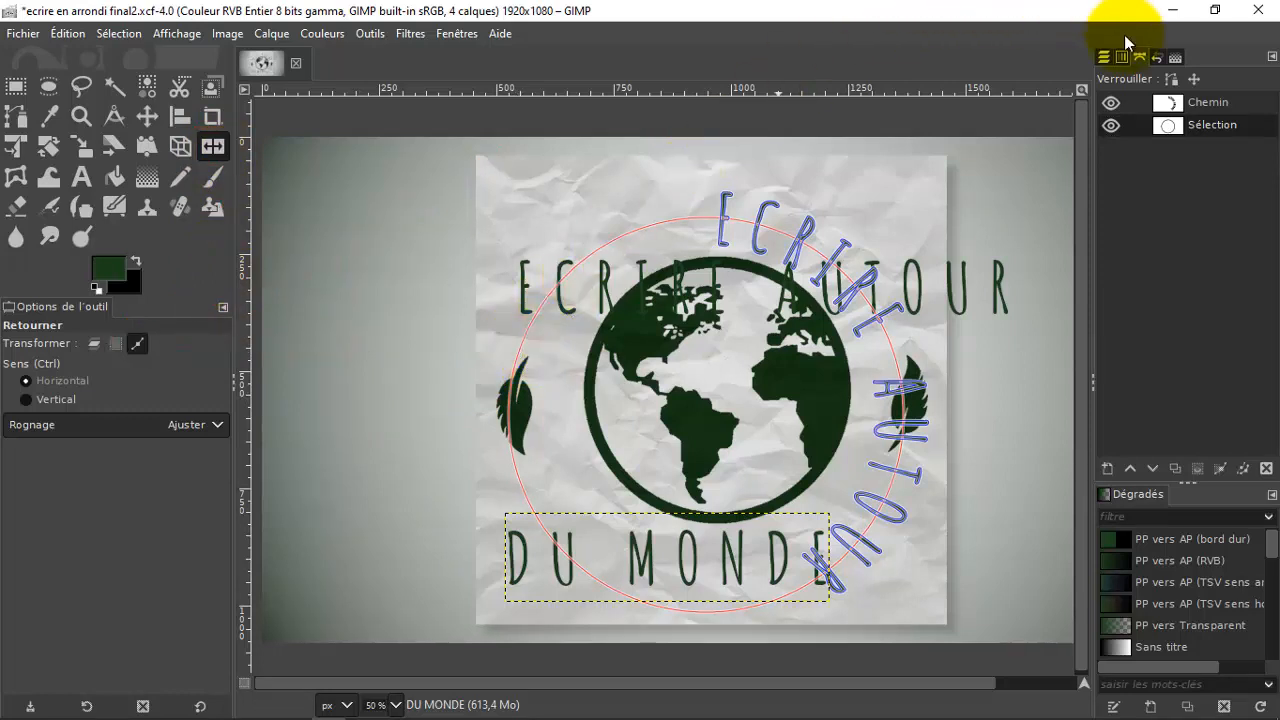
Step: Run the DU MONDE text layer along the flipped circular path
{"action": "left_click", "coordinate": [1104, 57]}
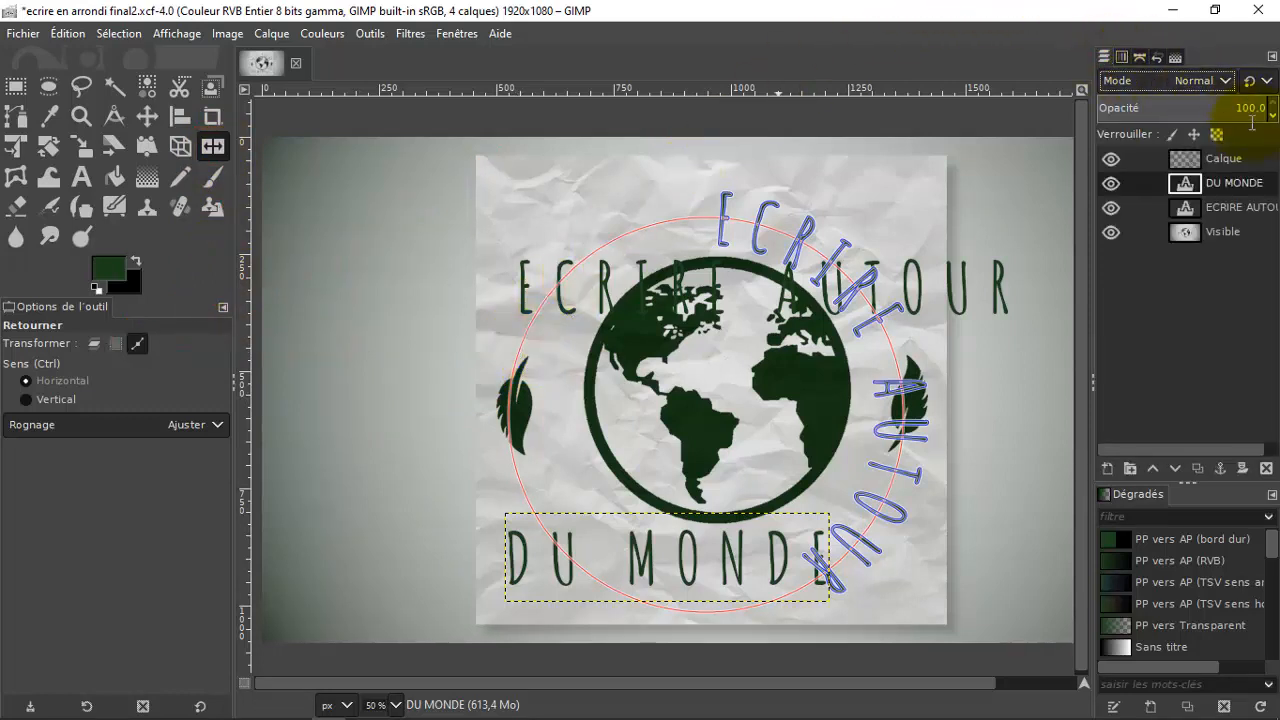
{"action": "left_click", "coordinate": [1189, 186]}
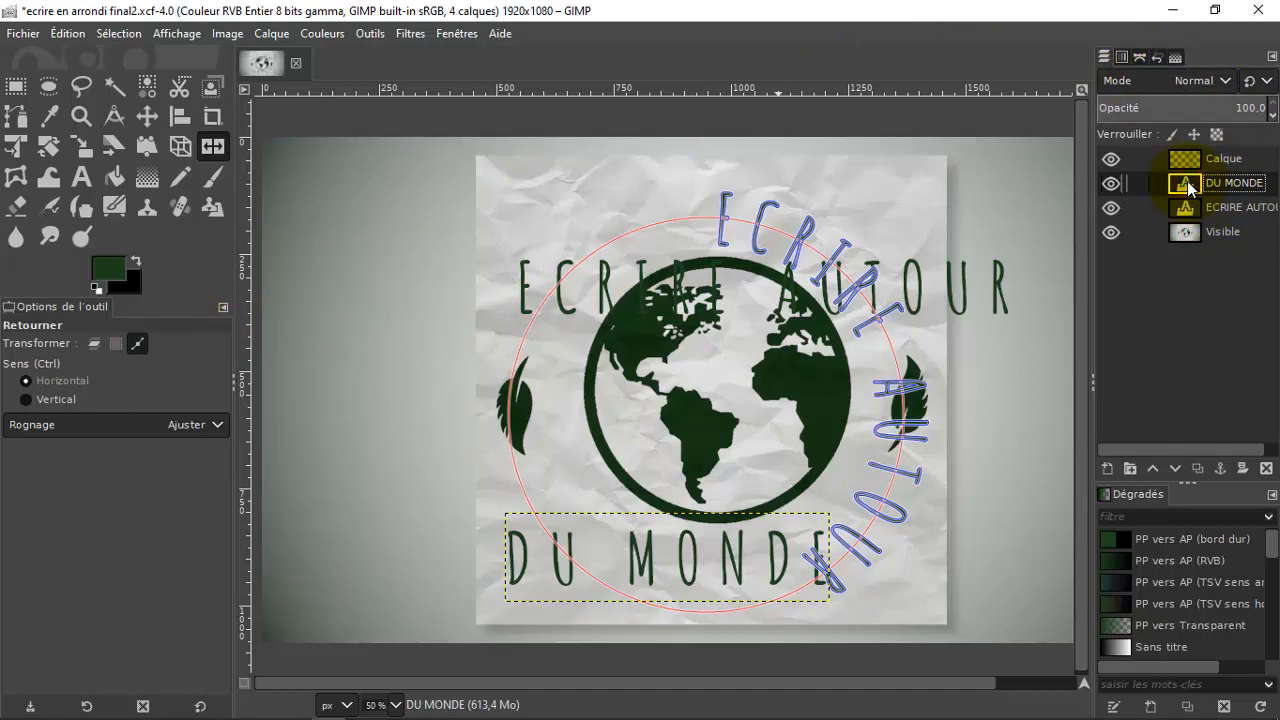
{"action": "right_click", "coordinate": [1188, 186]}
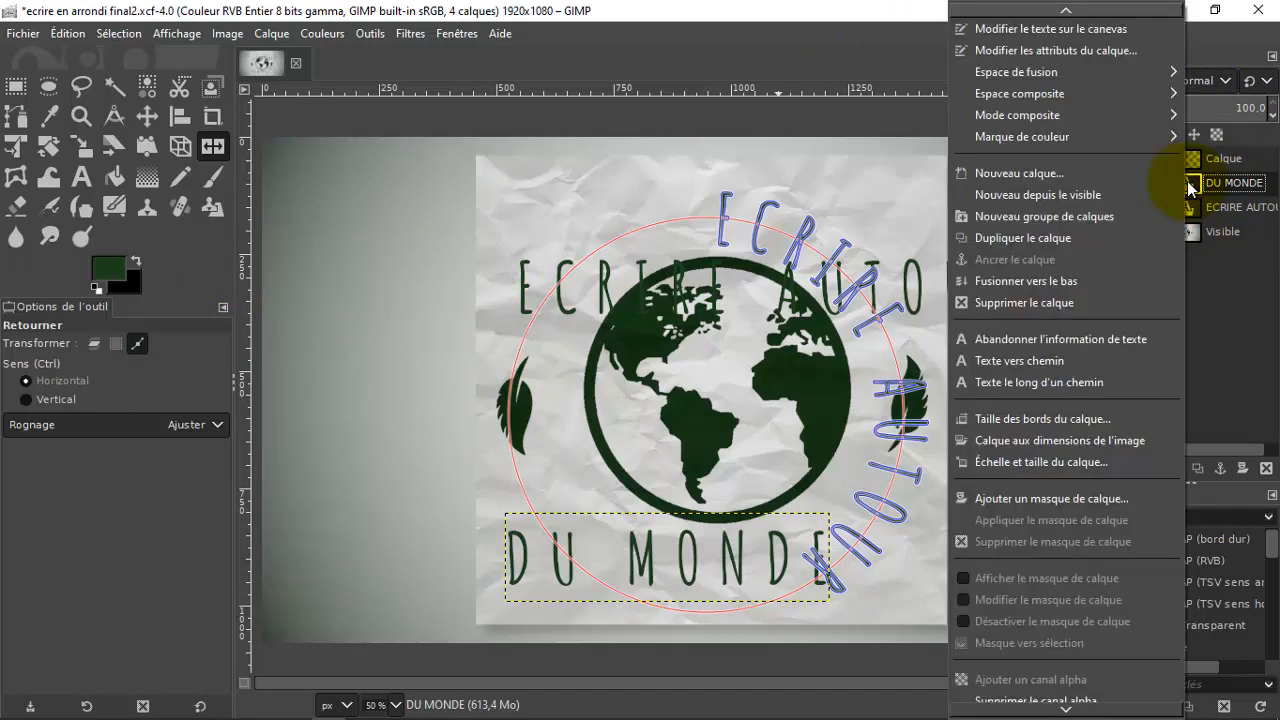
{"action": "left_click", "coordinate": [1048, 380]}
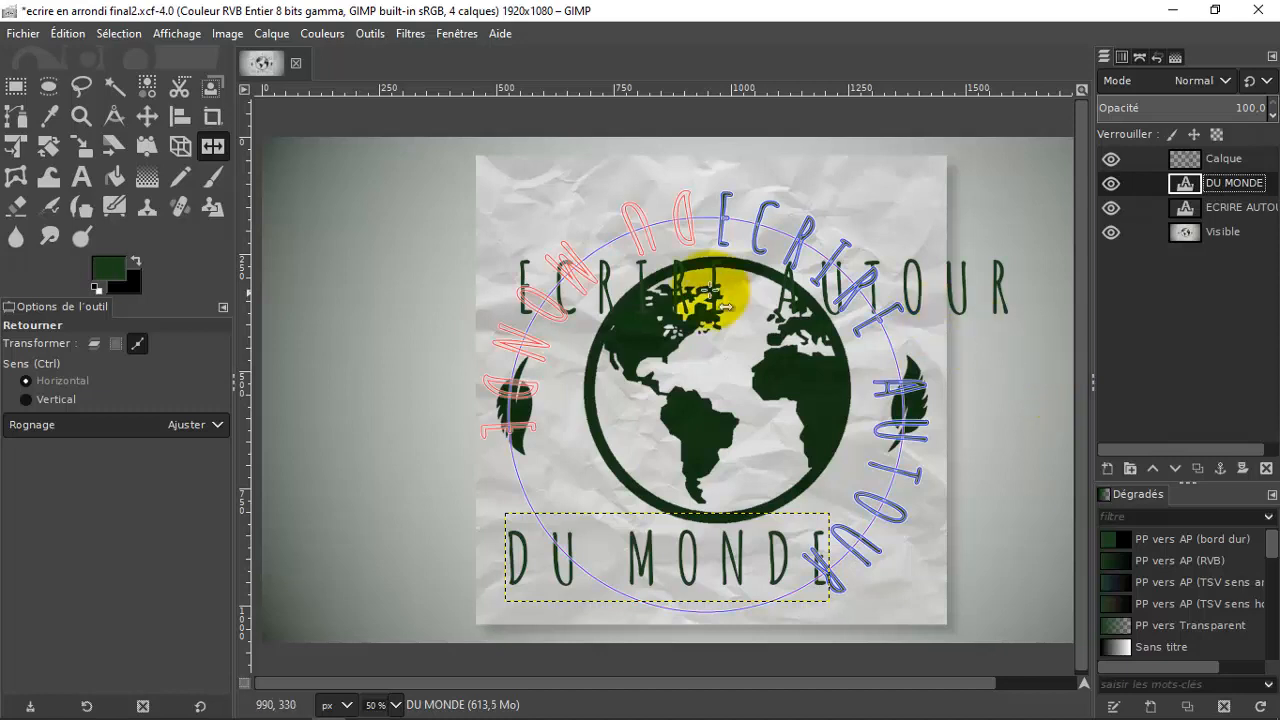
Step: Create a transparent 1920 × 1080 px layer named DU MONDE directly above the DU MONDE text layer
{"action": "left_click", "coordinate": [1106, 57]}
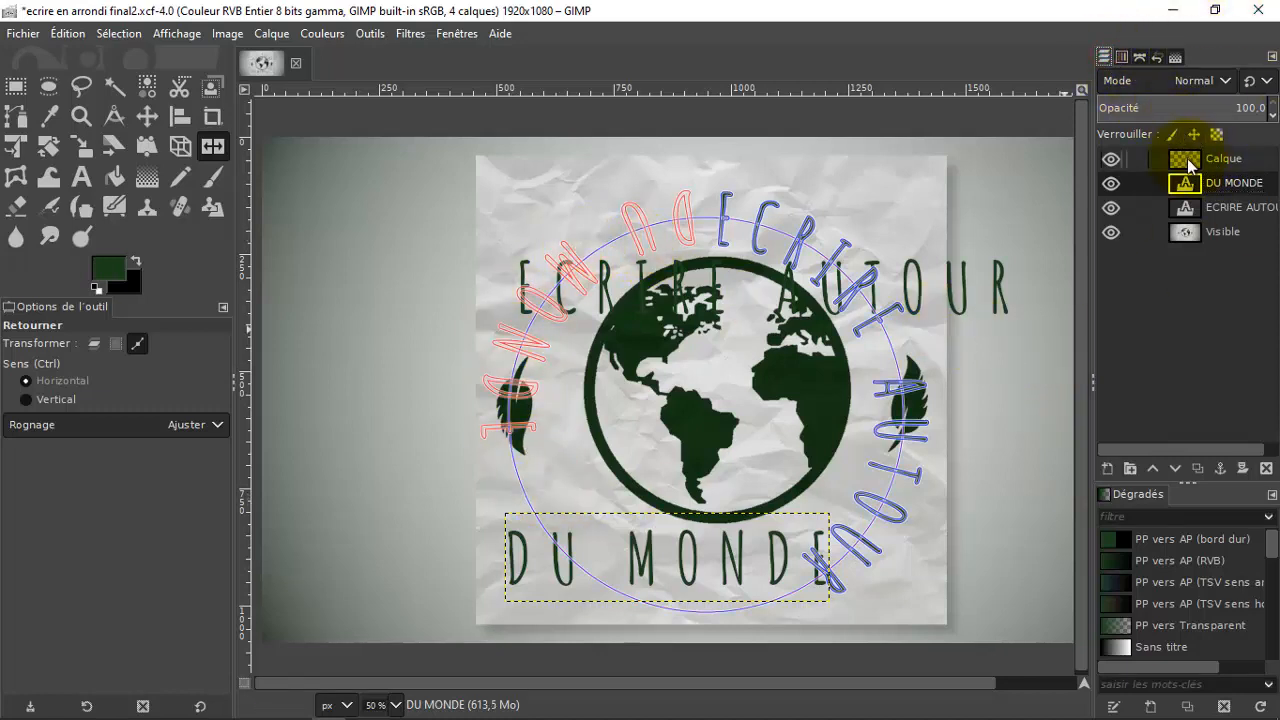
{"action": "left_click", "coordinate": [1109, 468]}
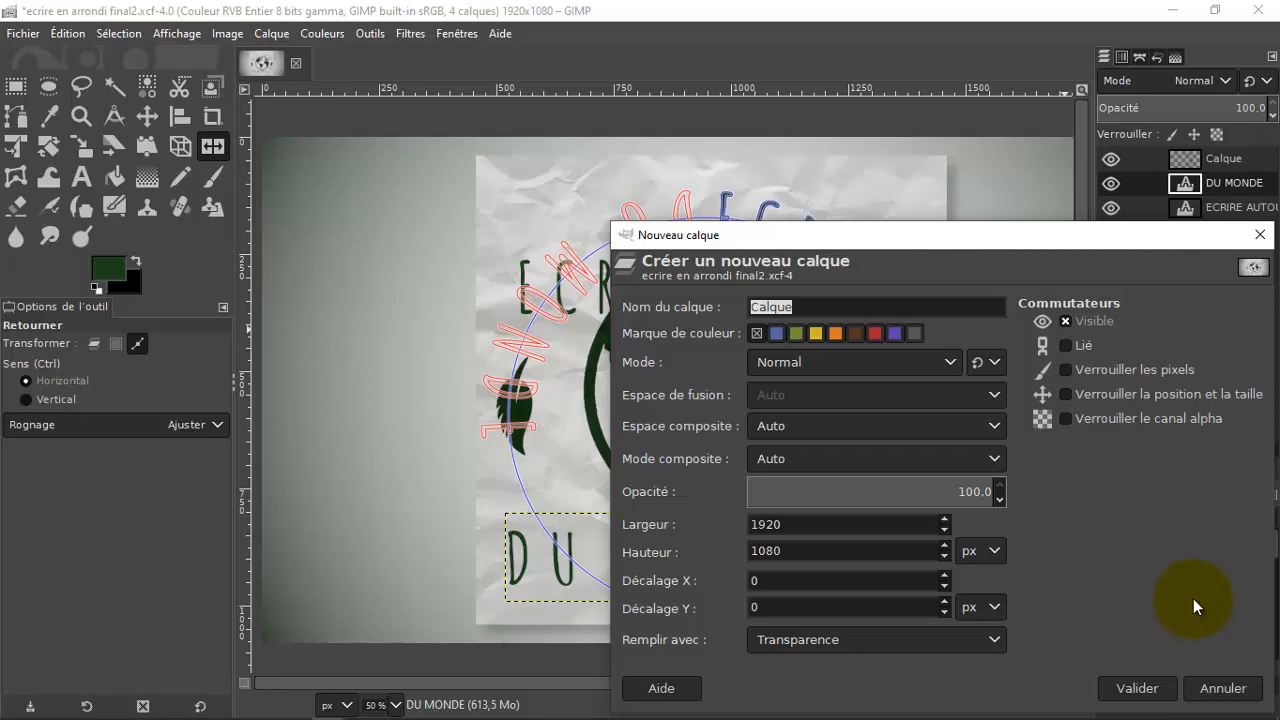
{"action": "type", "text": "DU MONDE"}
{"action": "key", "text": "Return"}
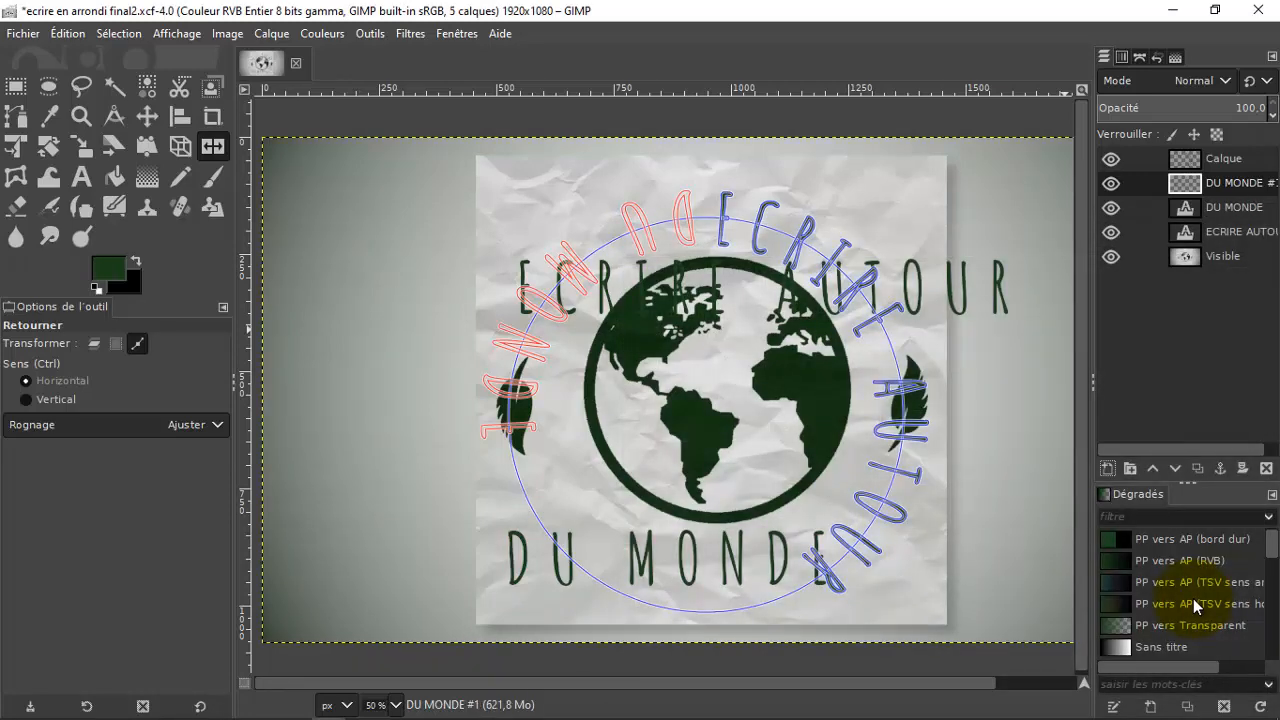
Step: Fill the curved DU MONDE text path with solid colour on the new DU MONDE layer
{"action": "left_click", "coordinate": [1137, 56]}
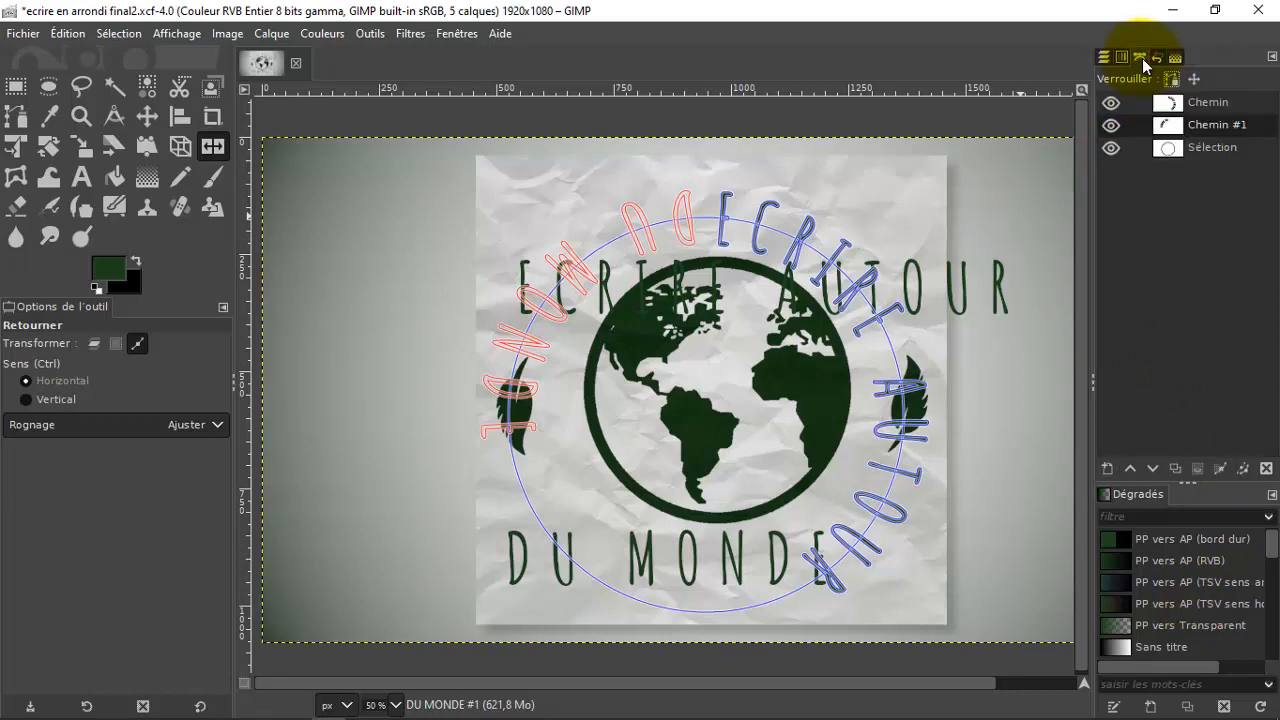
{"action": "right_click", "coordinate": [1167, 127]}
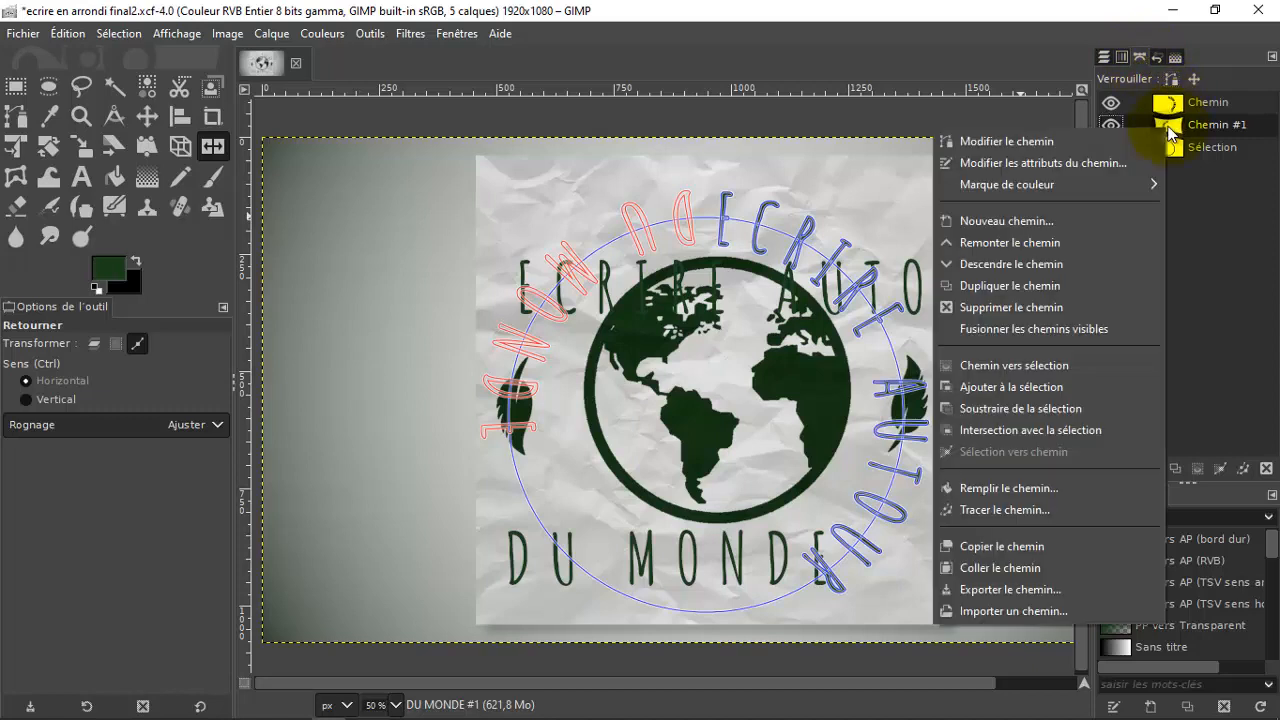
{"action": "left_click", "coordinate": [1014, 490]}
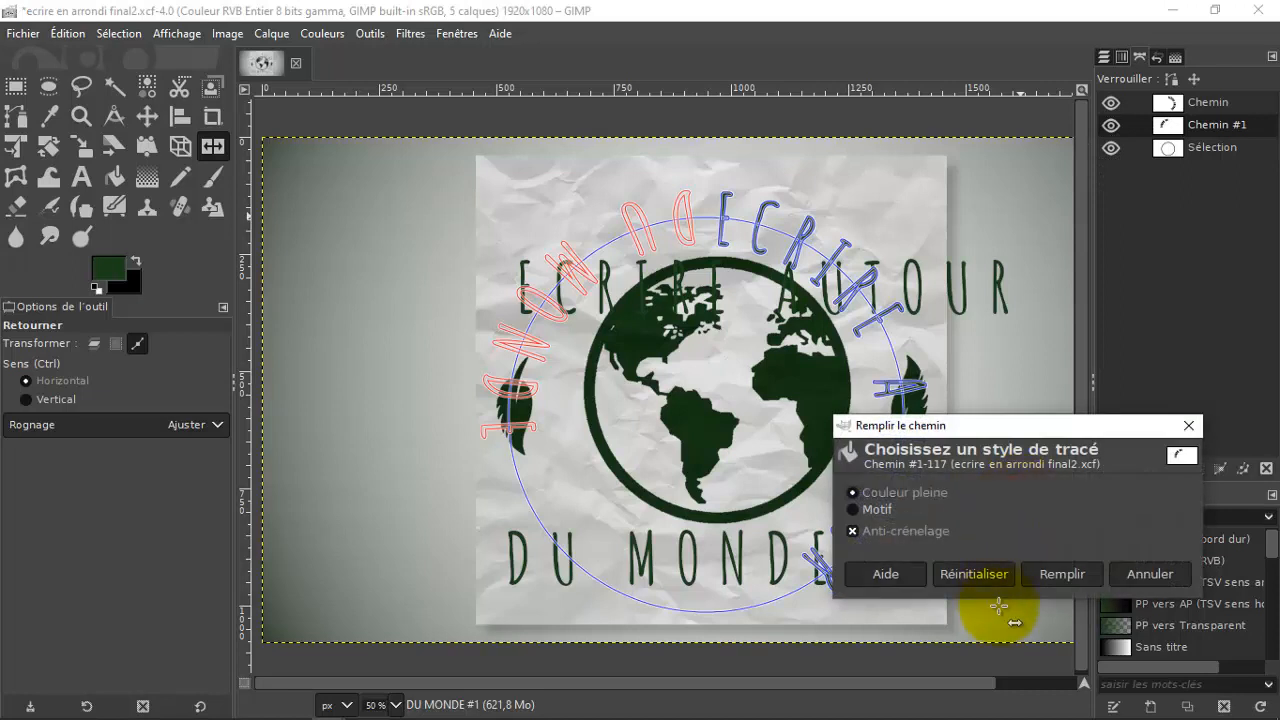
{"action": "left_click", "coordinate": [1061, 574]}
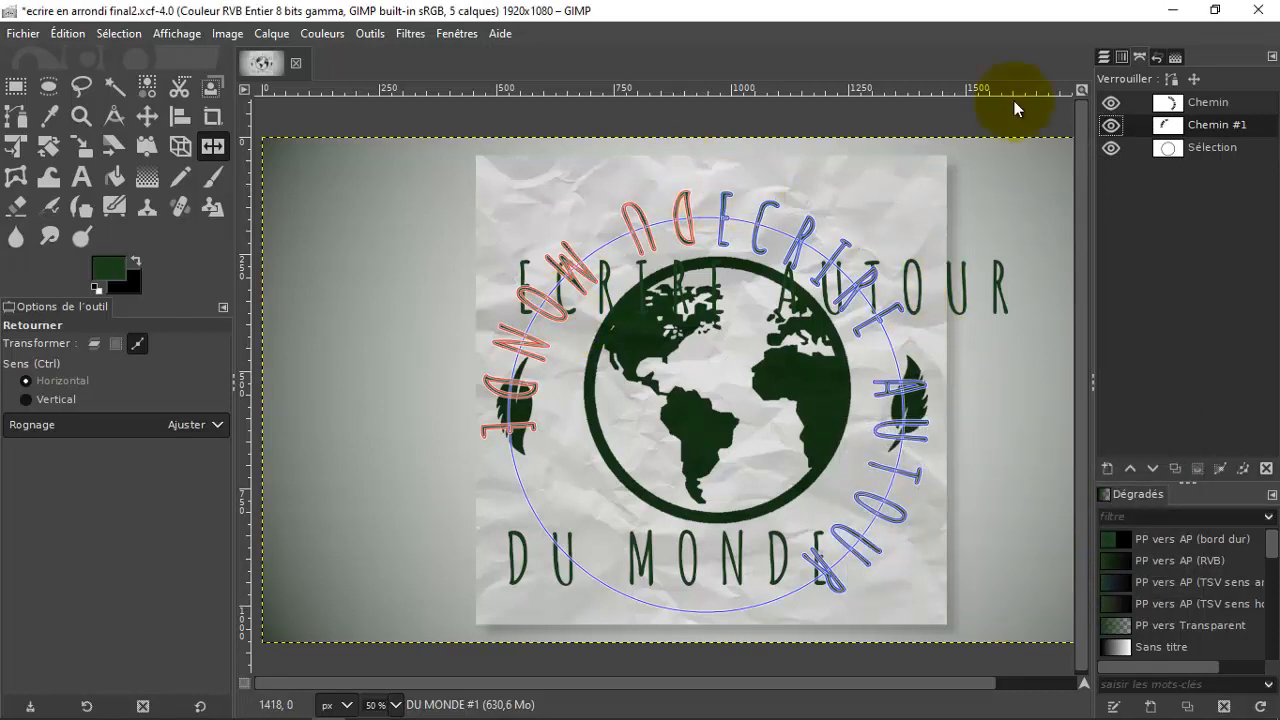
Step: Hide the circular path and both curved text paths
{"action": "left_click", "coordinate": [1111, 104]}
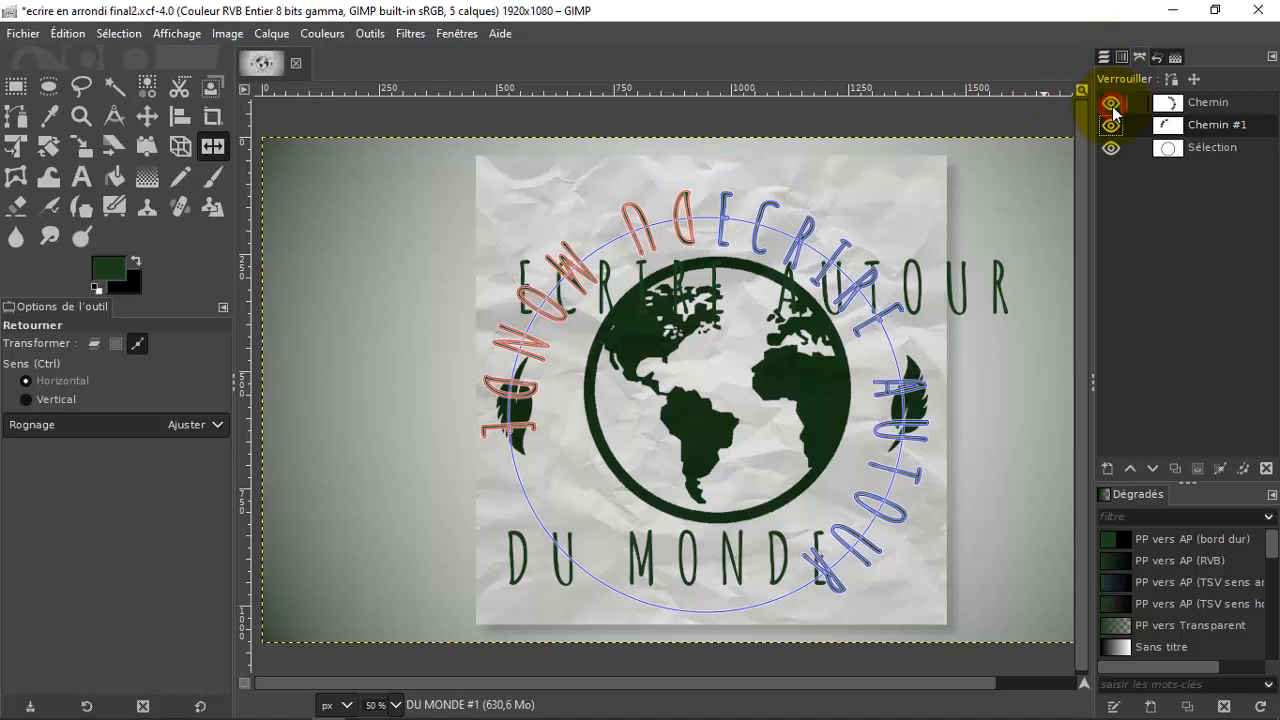
{"action": "left_click", "coordinate": [1112, 127]}
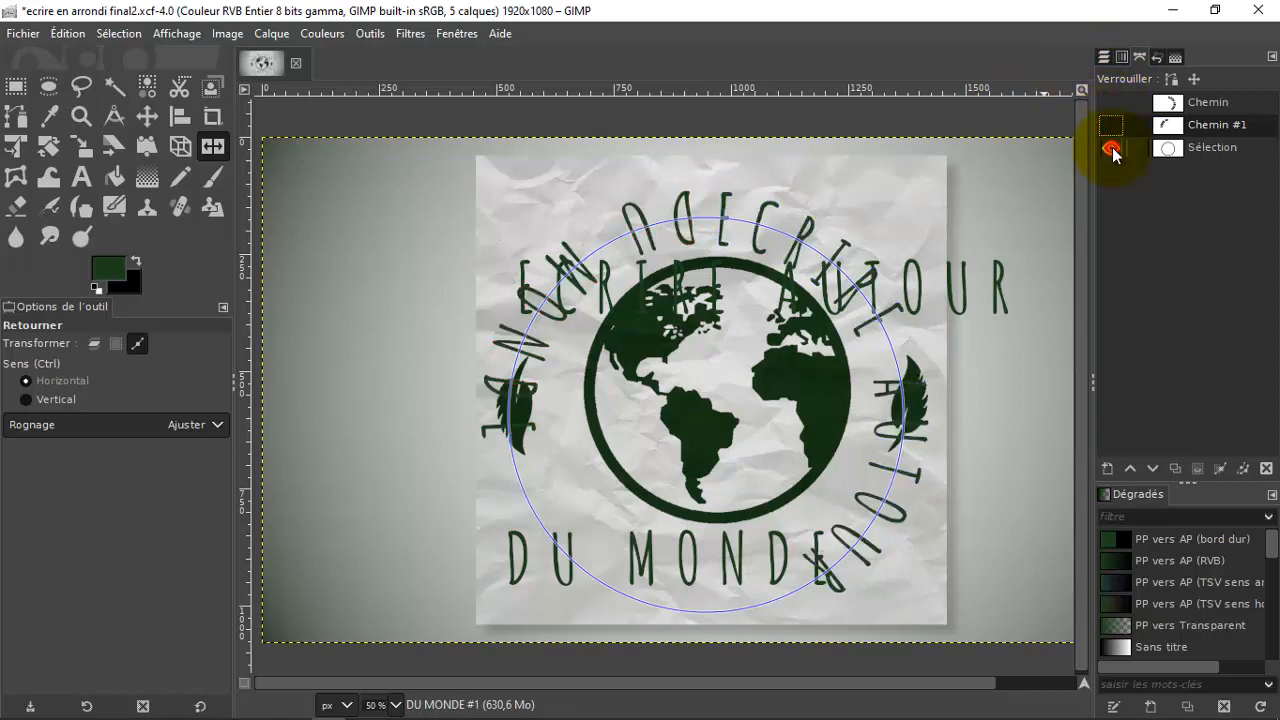
{"action": "left_click", "coordinate": [1111, 148]}
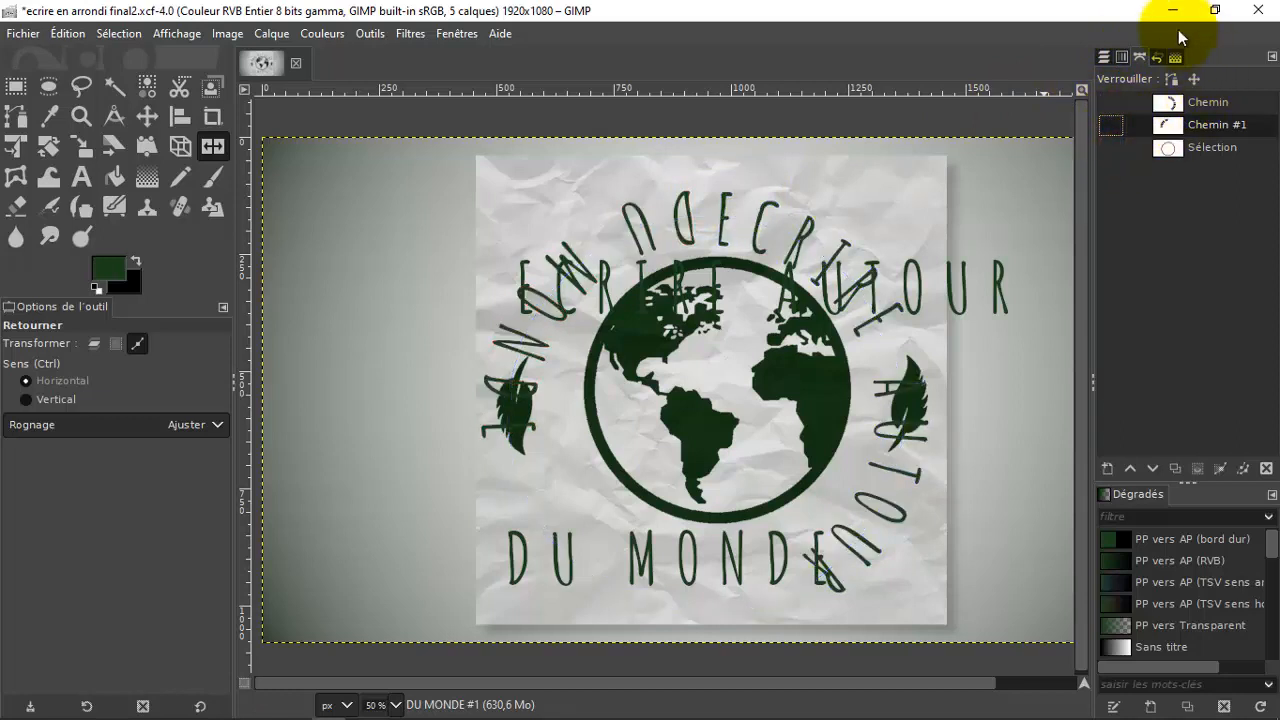
Step: Hide the original straight DU MONDE and ECRIRE AUTOUR text layers
{"action": "left_click", "coordinate": [1104, 58]}
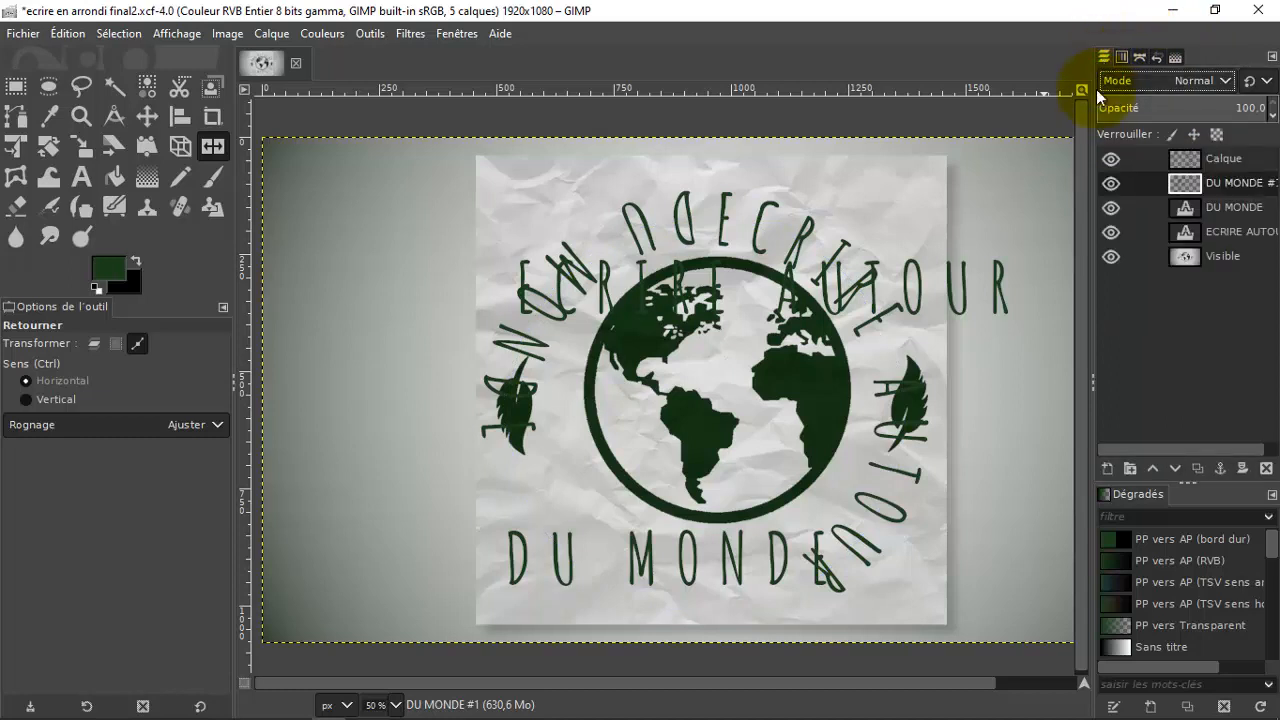
{"action": "left_click", "coordinate": [1110, 207]}
{"action": "left_click", "coordinate": [1110, 233]}
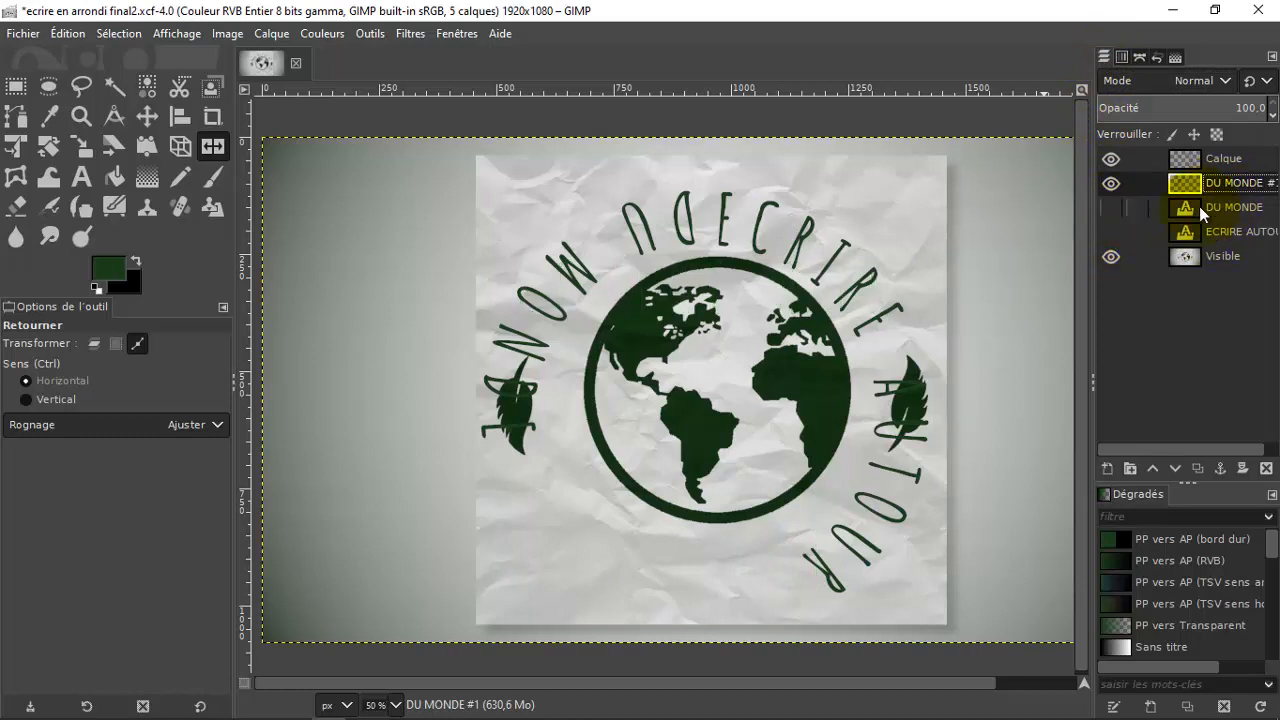
Step: Rotate the Calque layer holding the curved ECRIRE AUTOUR text by -75.65° about the centre 960, 540 px
{"action": "left_click", "coordinate": [1191, 158]}
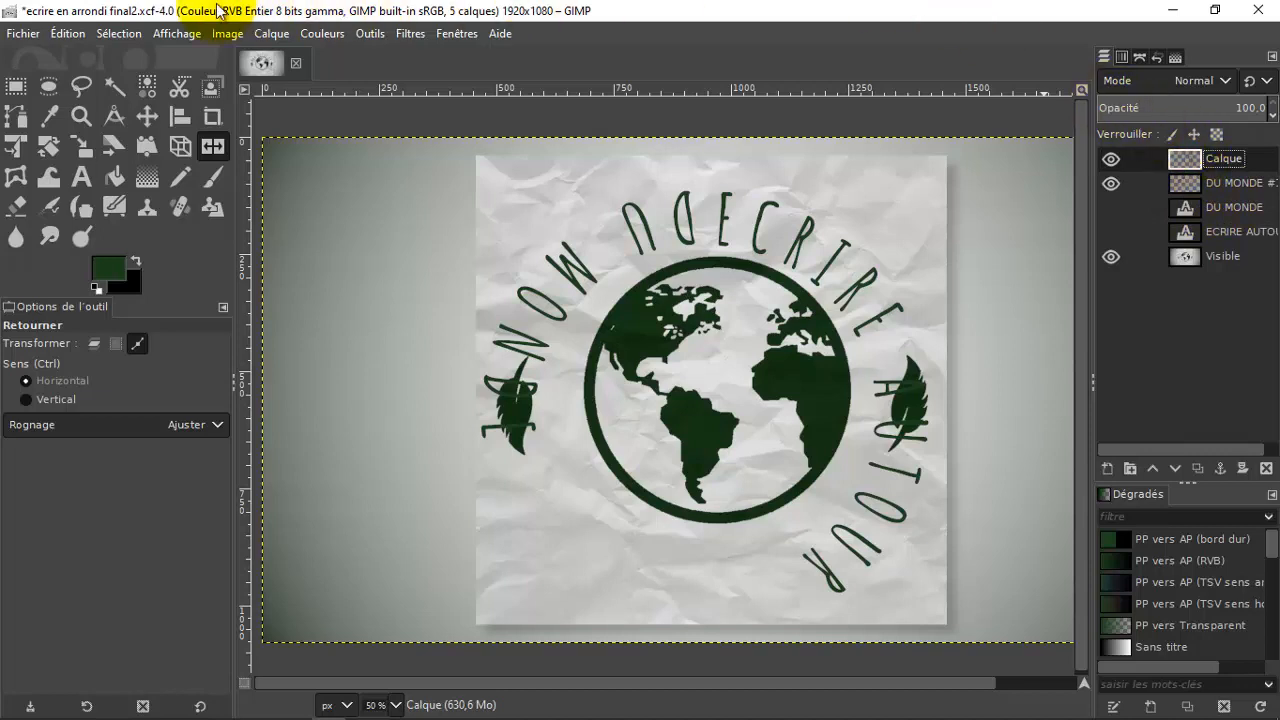
{"action": "left_click", "coordinate": [52, 152]}
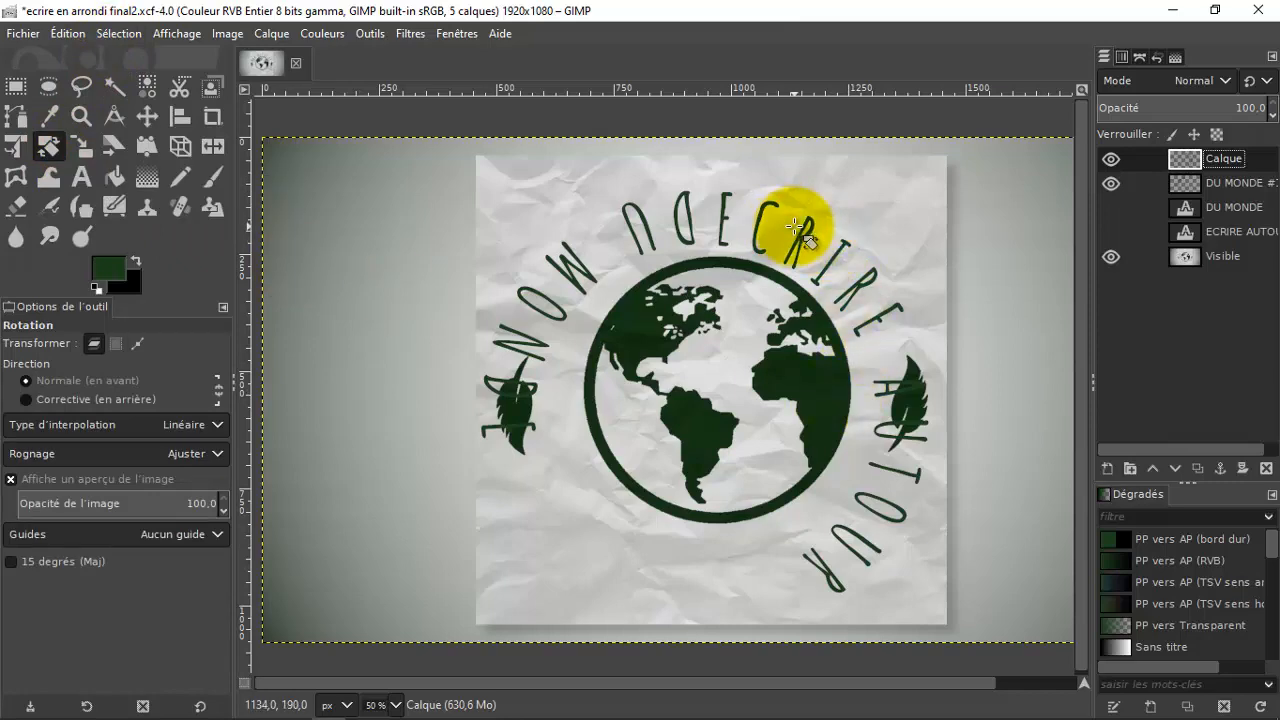
{"action": "left_click_drag", "start_coordinate": [793, 227], "coordinate": [514, 223]}
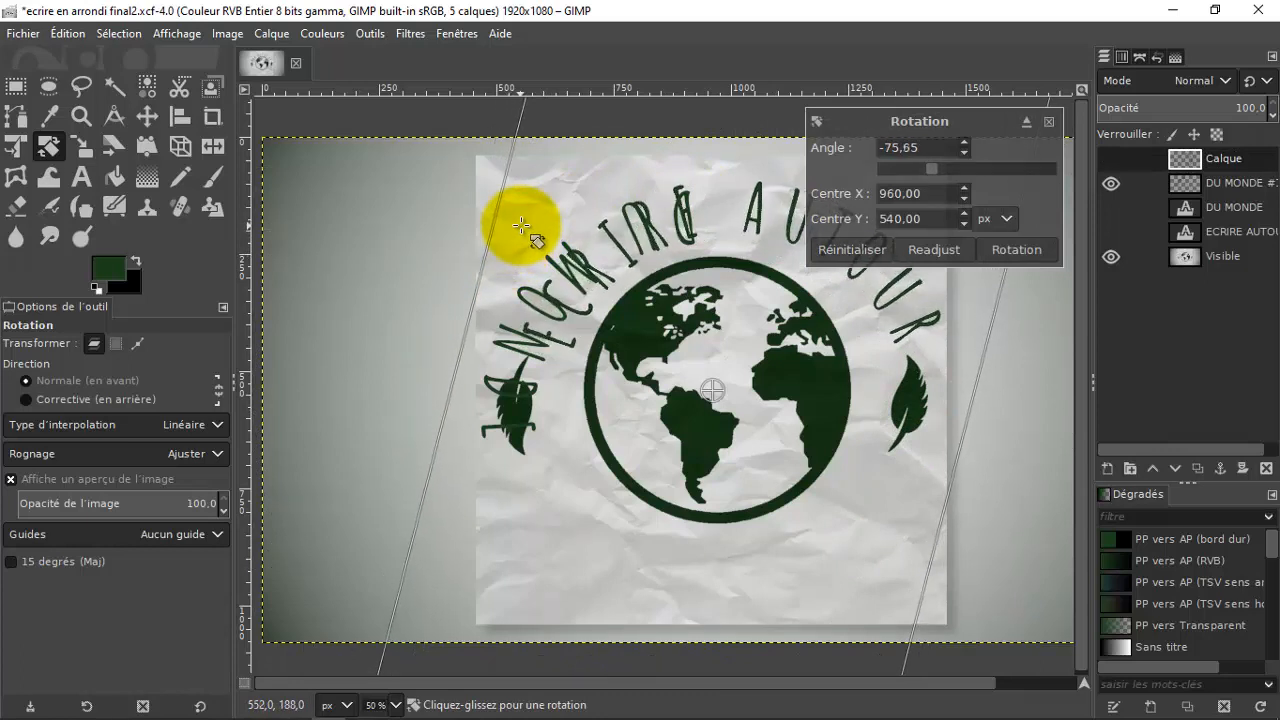
{"action": "left_click", "coordinate": [1190, 185]}
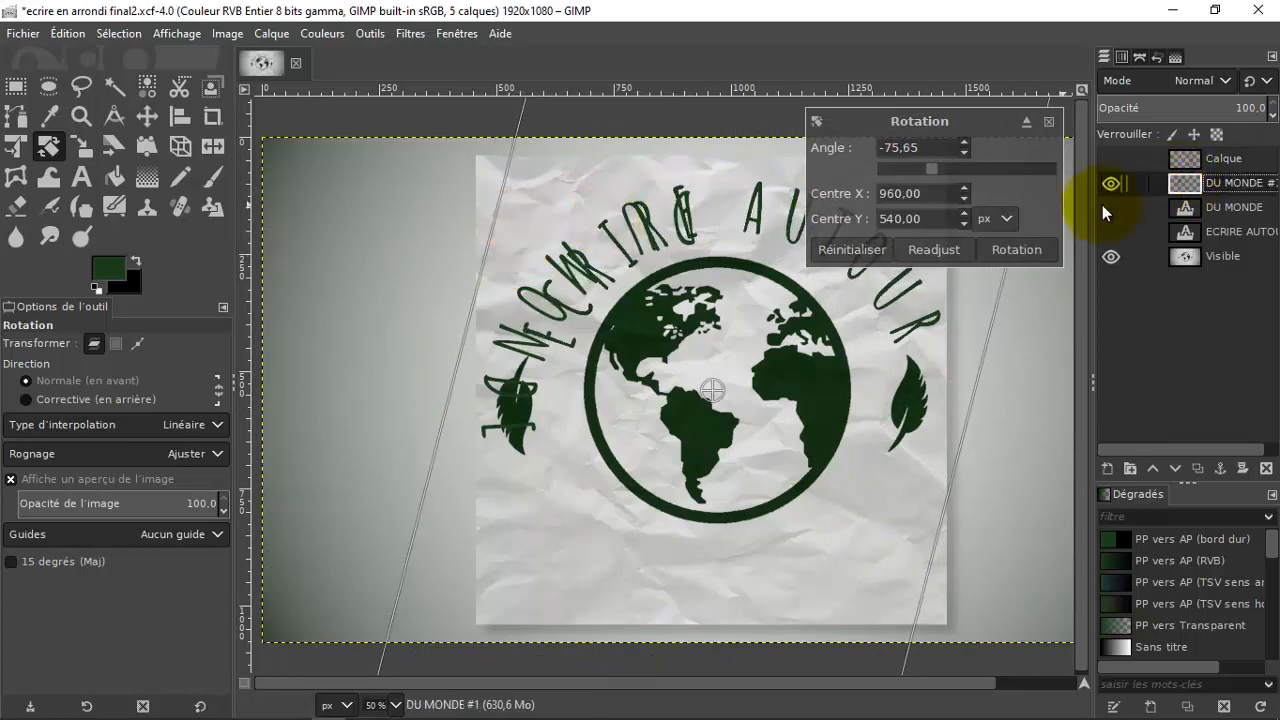
{"action": "left_click", "coordinate": [1009, 256]}
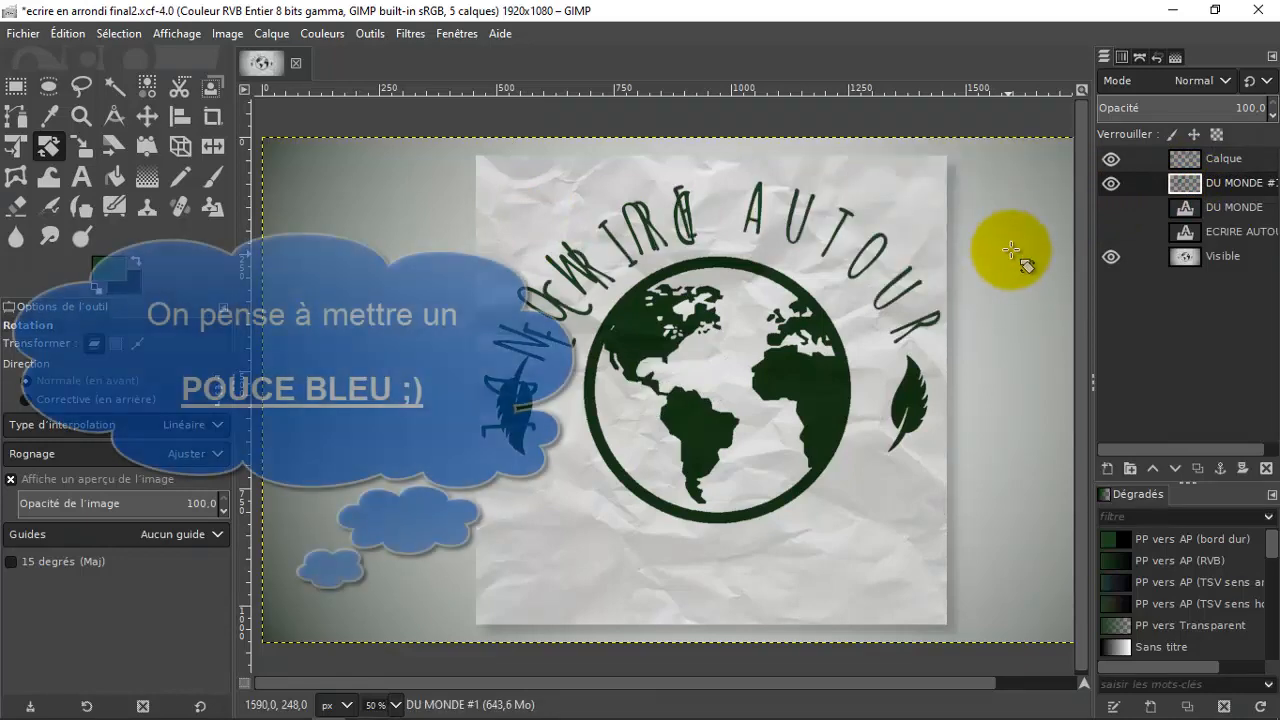
Step: Rotate the DU MONDE #1 layer by -127.49° about the centre 960, 540 px to put its text beneath the globe
{"action": "left_click_drag", "start_coordinate": [591, 229], "coordinate": [728, 394]}
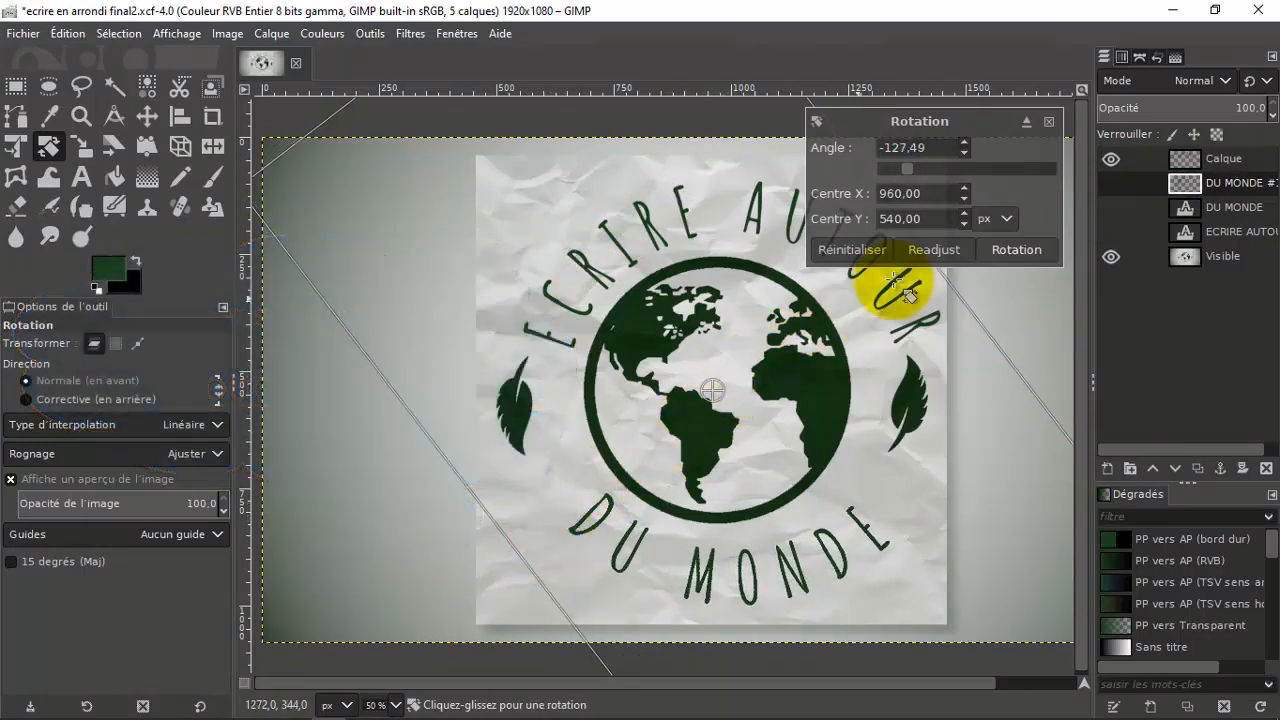
{"action": "left_click", "coordinate": [1012, 251]}
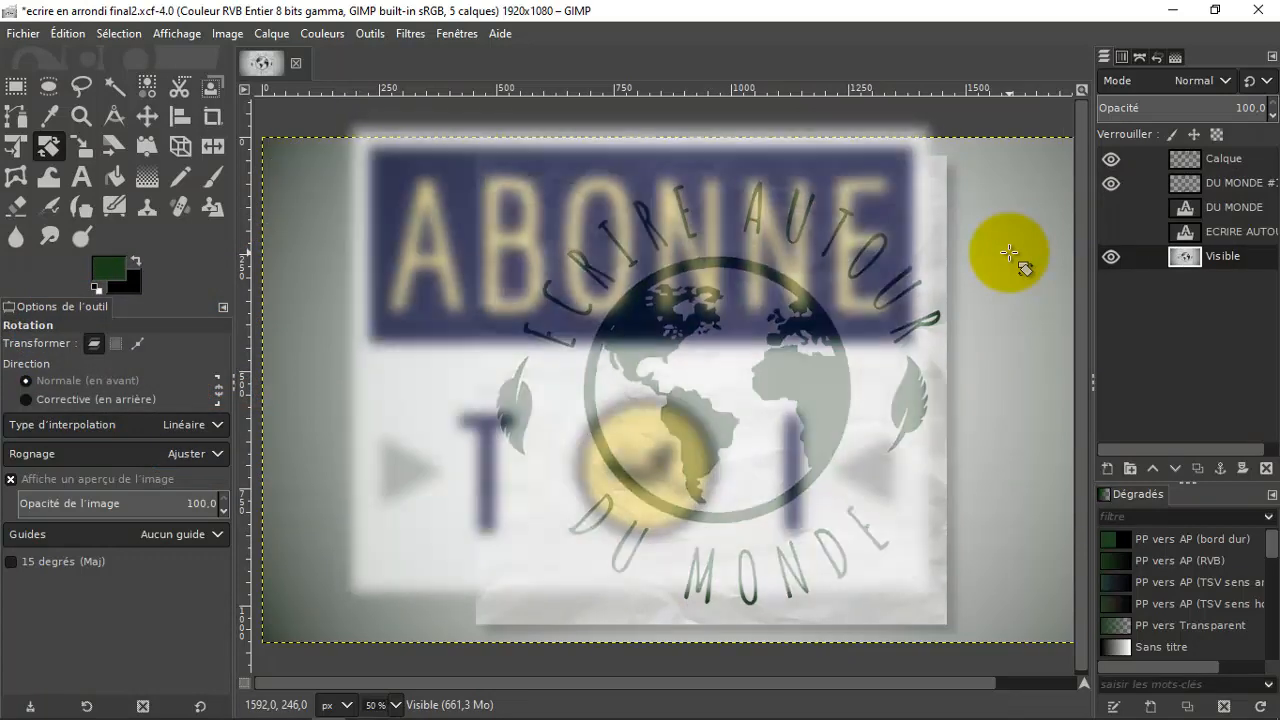